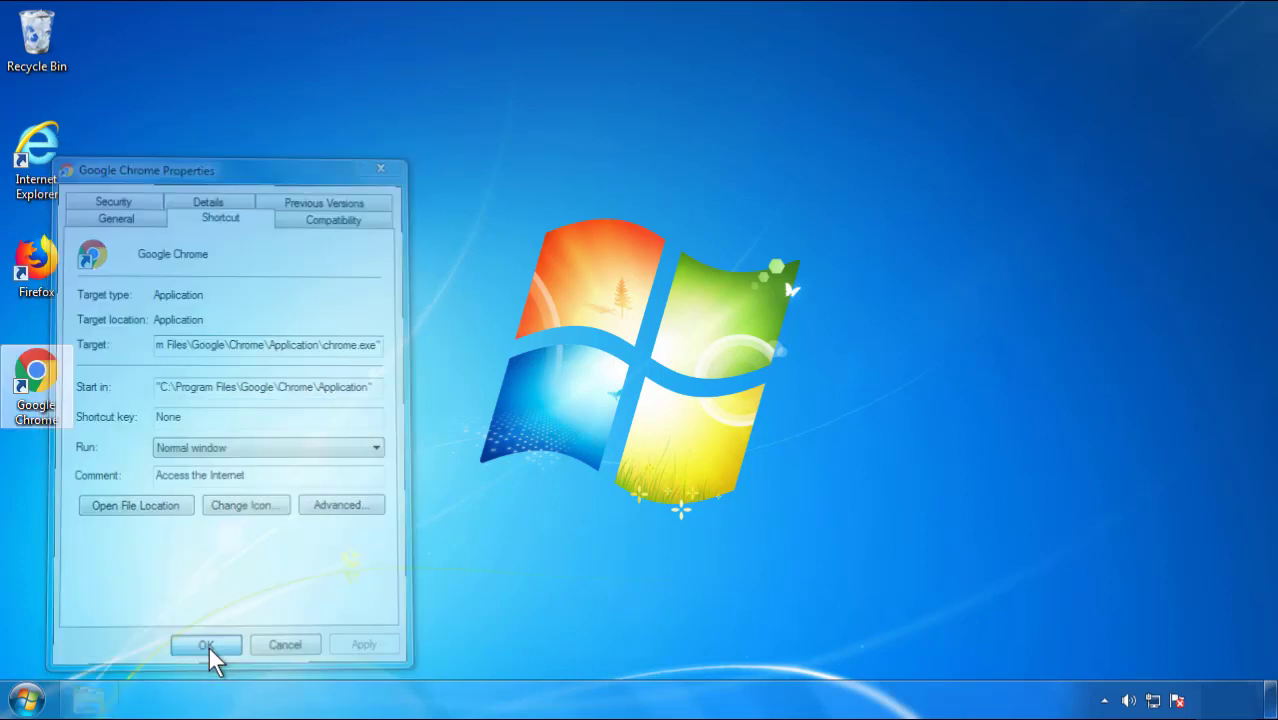
# Step: Close the Google Chrome shortcut's Properties dialog after confirming its chrome.exe target
pyautogui.click(27, 700)
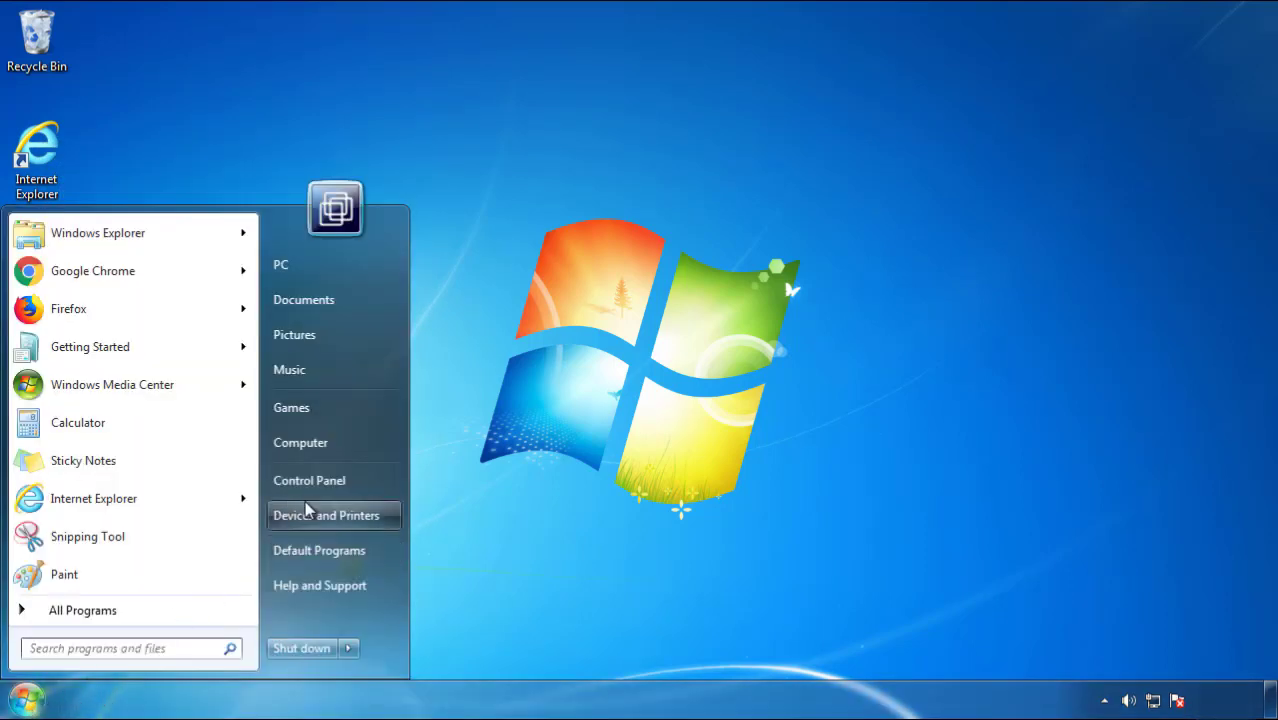
# Step: Uninstall SearchMine 2.00 from Programs and Features, found by sorting on Installed On
pyautogui.click(320, 477)
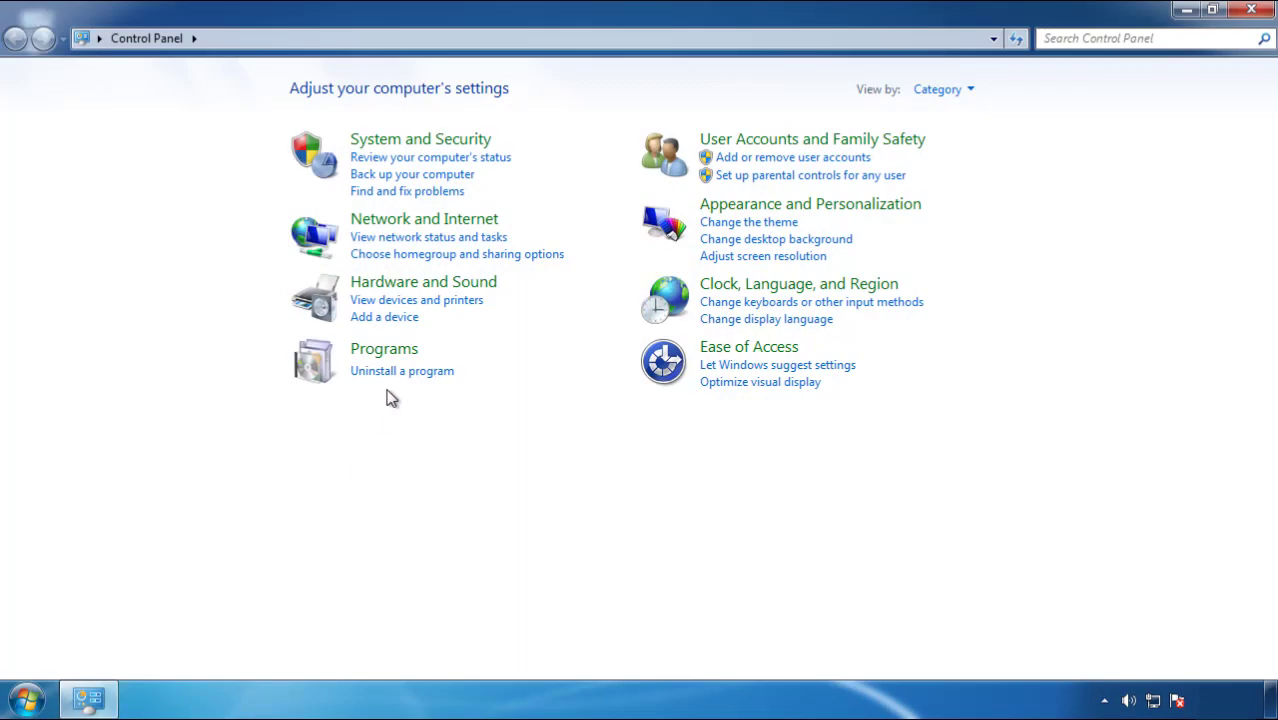
pyautogui.click(398, 371)
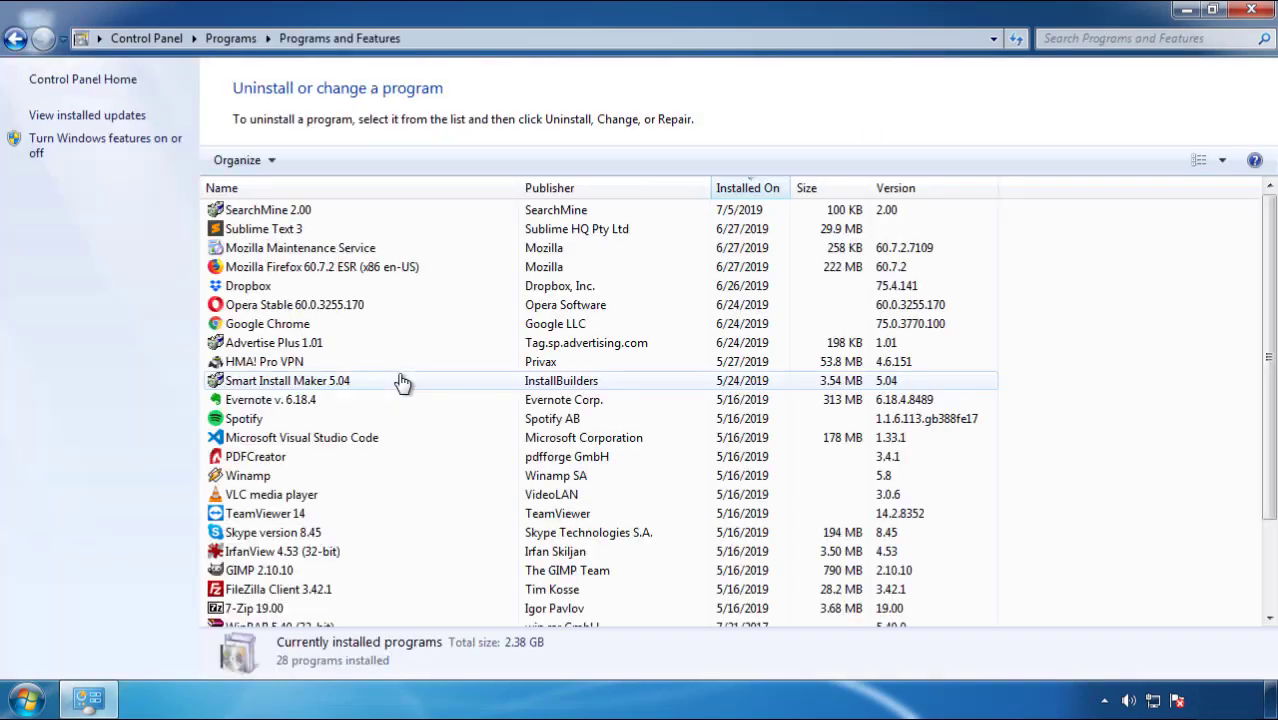
pyautogui.click(749, 190)
pyautogui.click(745, 190)
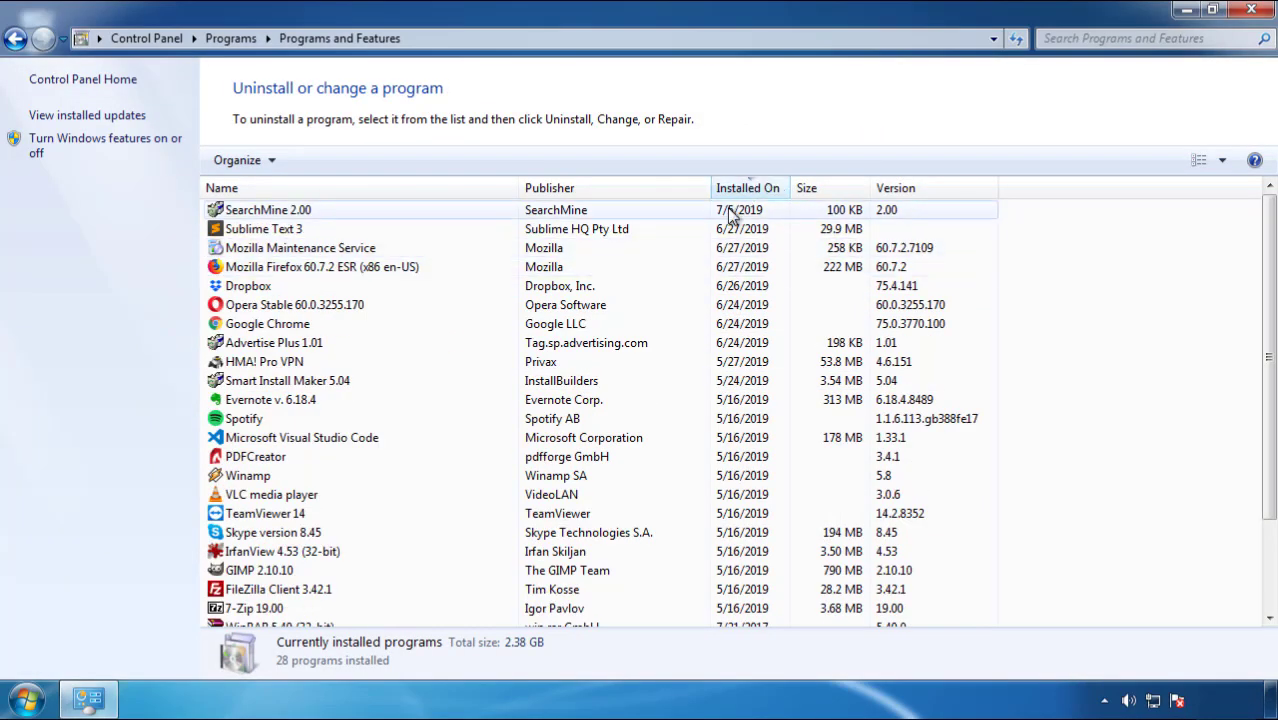
pyautogui.click(268, 213)
pyautogui.click(318, 162)
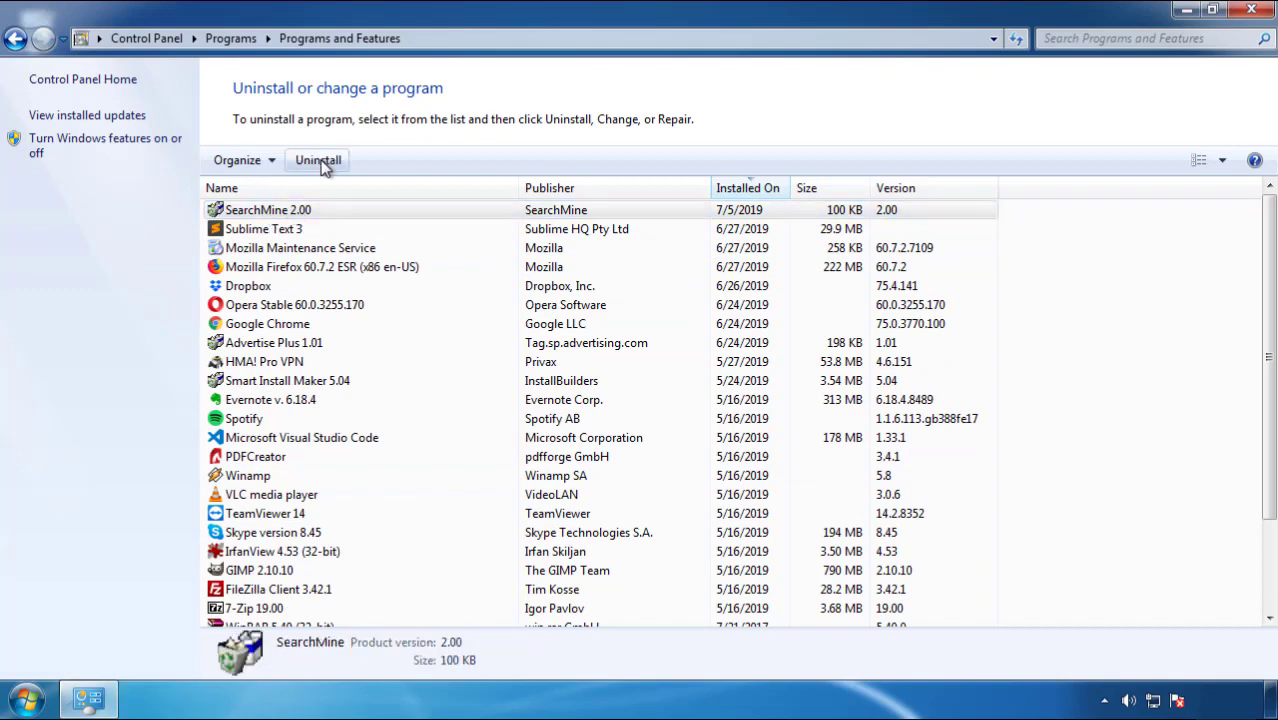
pyautogui.click(744, 530)
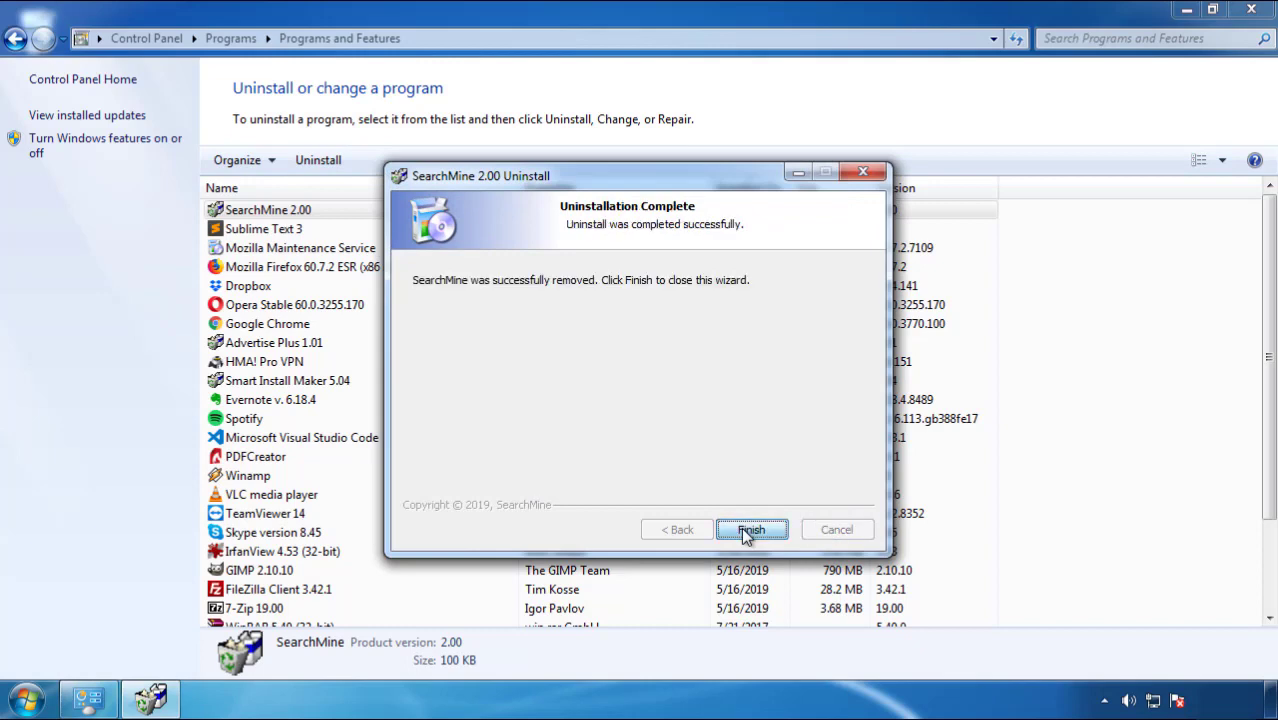
pyautogui.click(742, 528)
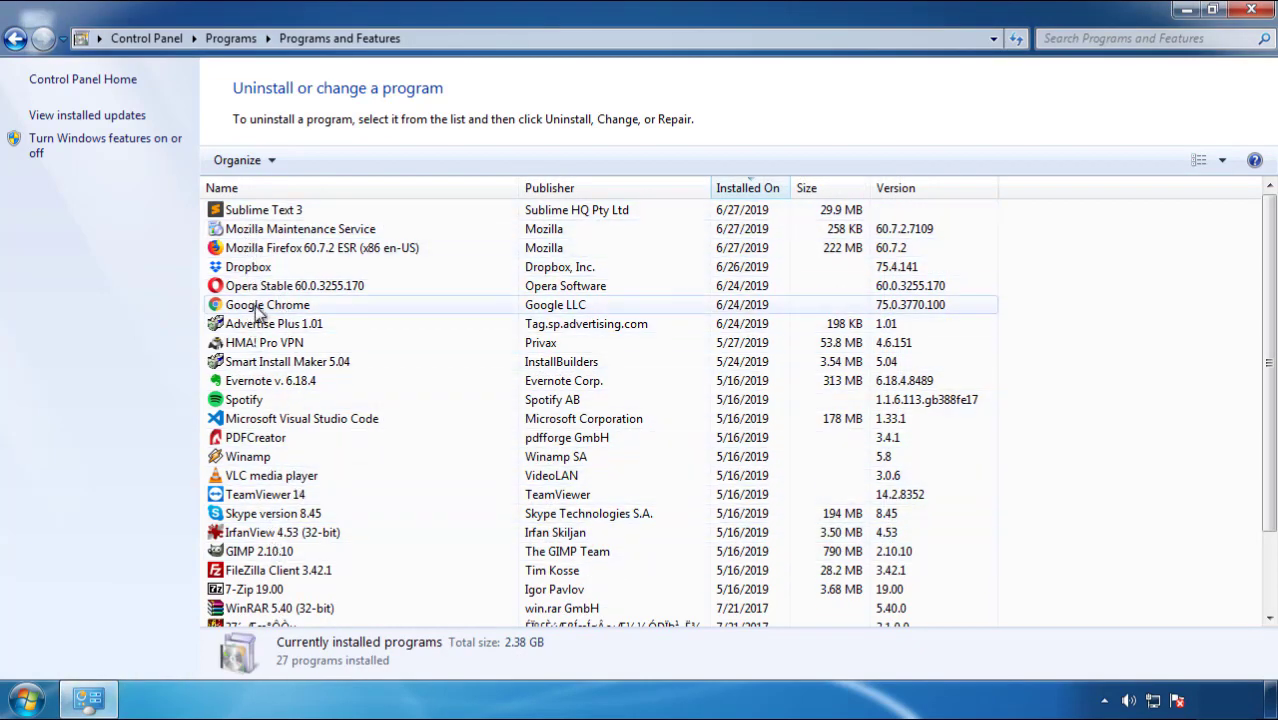
pyautogui.click(1252, 12)
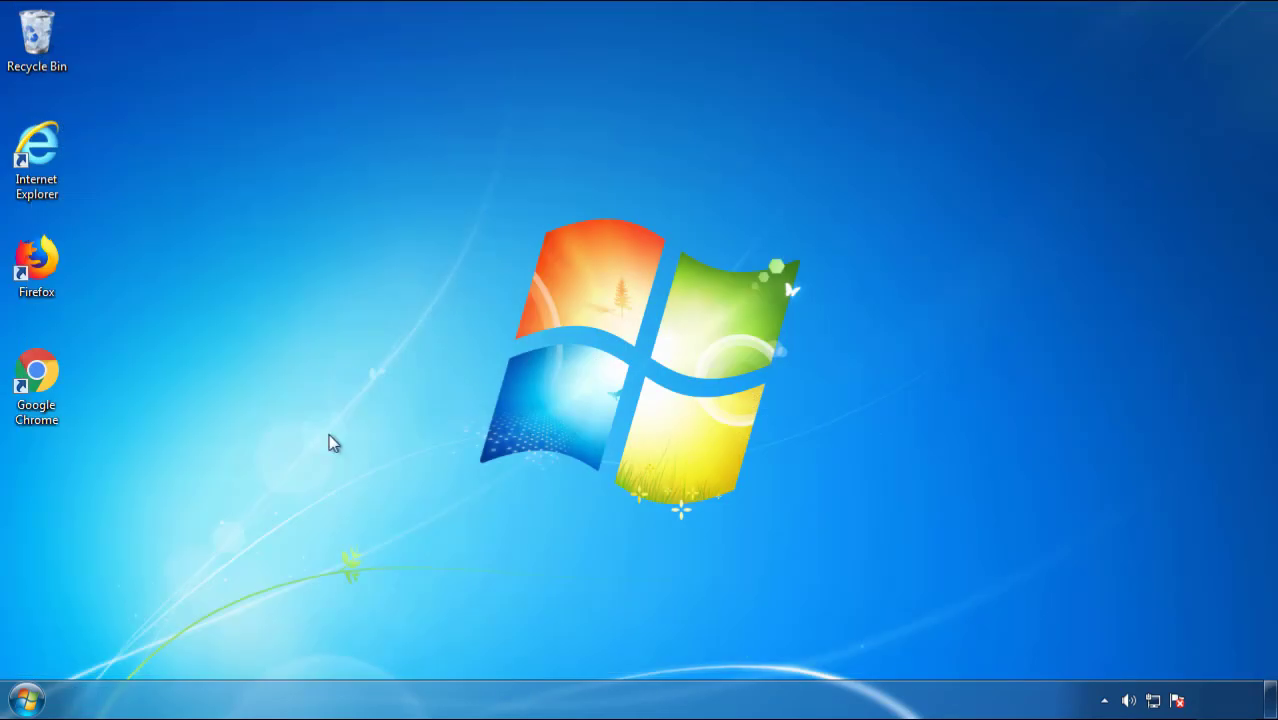
# Step: Restart Windows and boot into Safe Mode from the Advanced Boot Options menu
pyautogui.click(8, 700)
pyautogui.moveTo(347, 652)
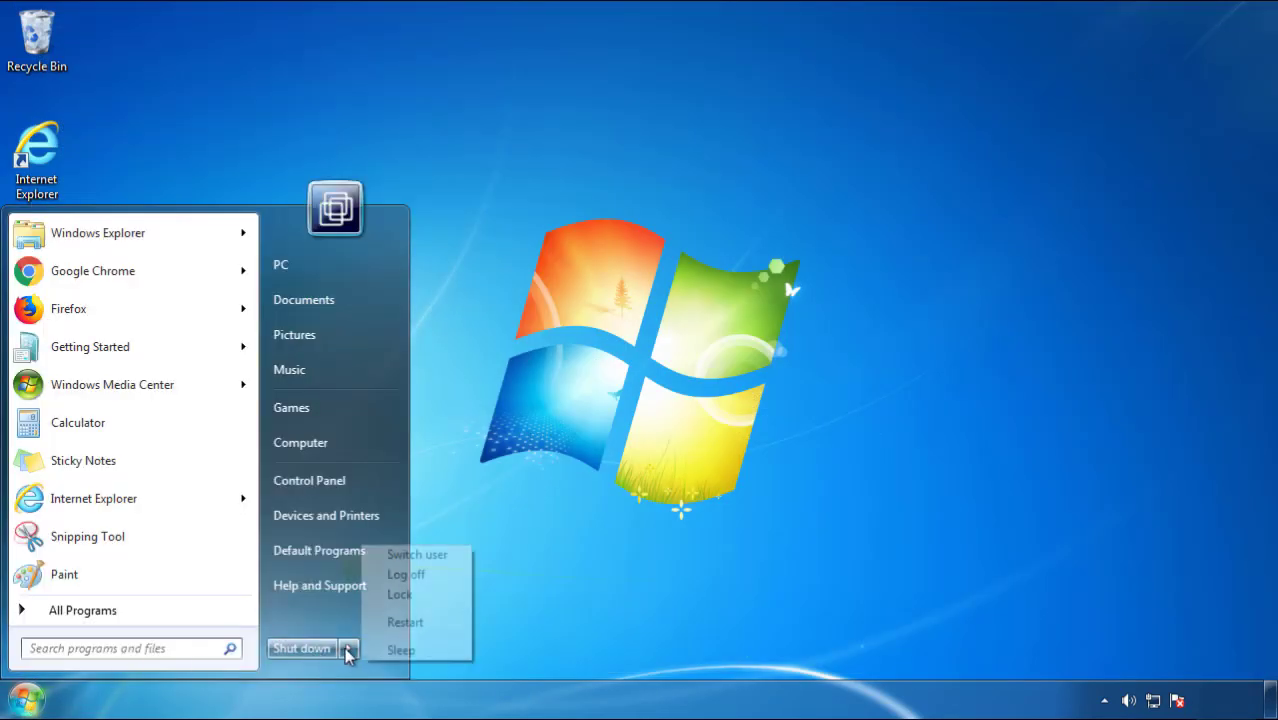
pyautogui.click(667, 547)
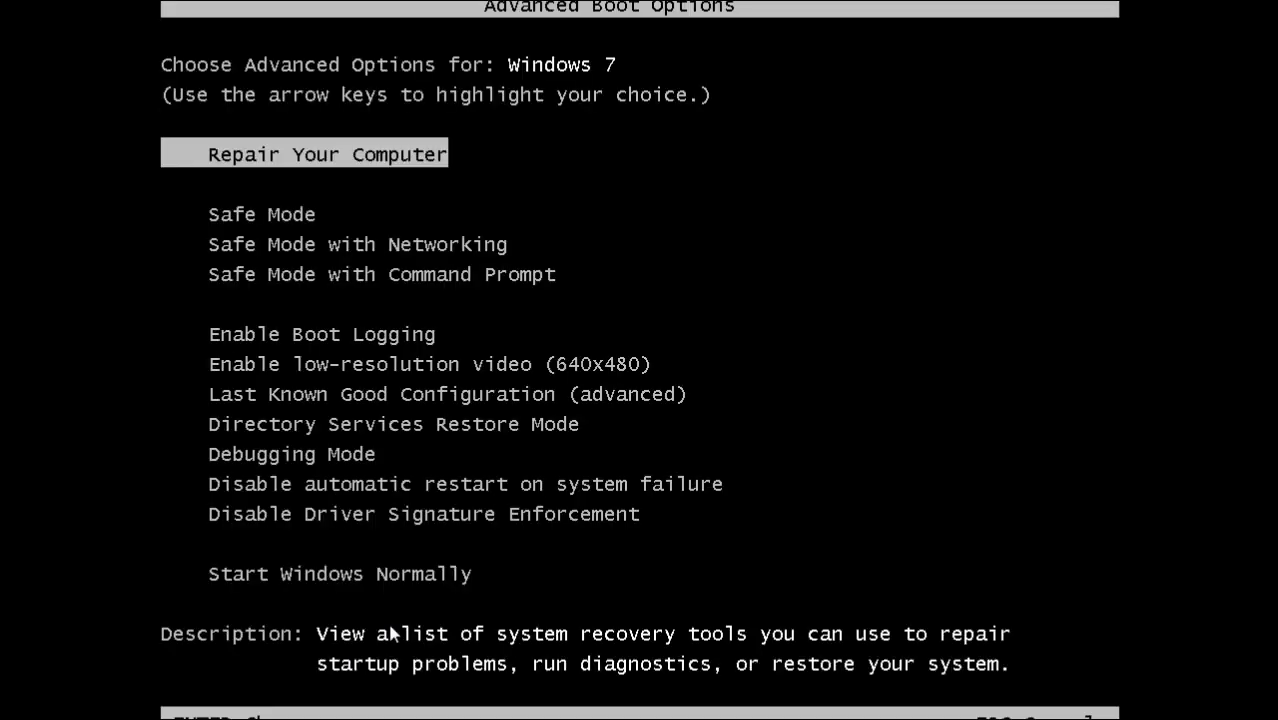
pyautogui.press('Down')
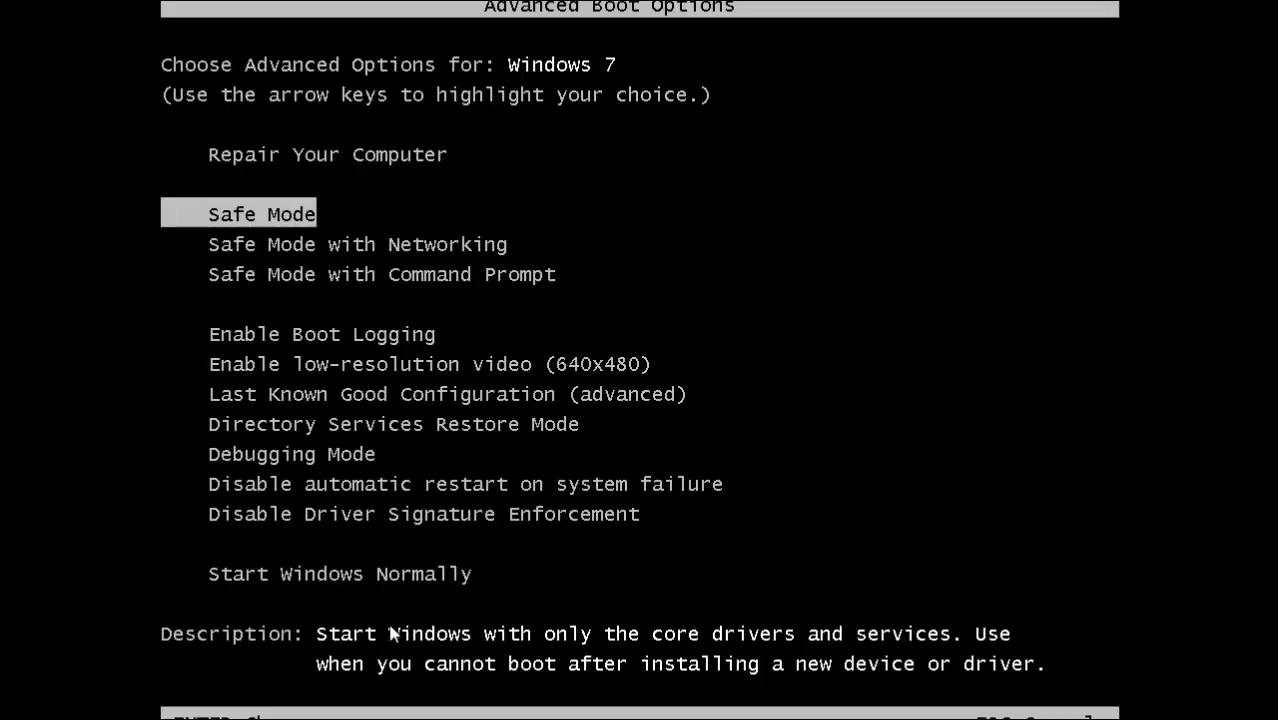
pyautogui.press('Return')
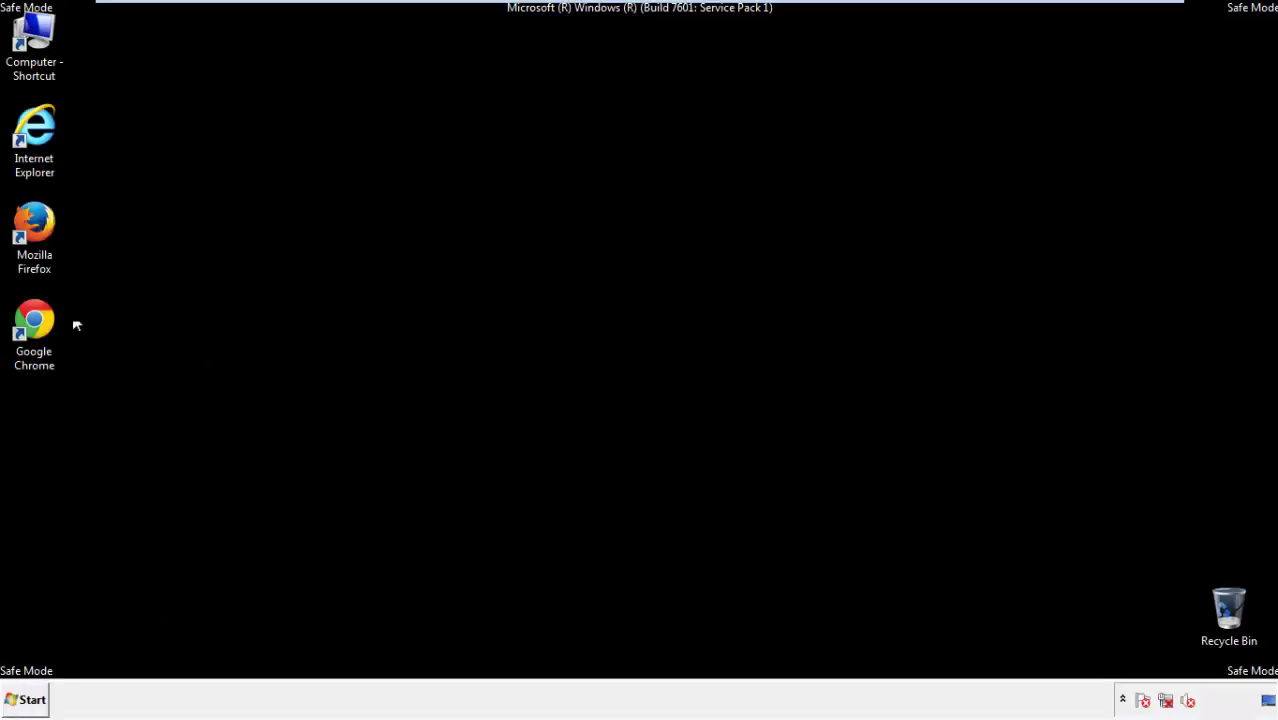
# Step: Launch Firefox, decline the default-browser prompt, and show the Menu Bar
pyautogui.doubleClick(40, 228)
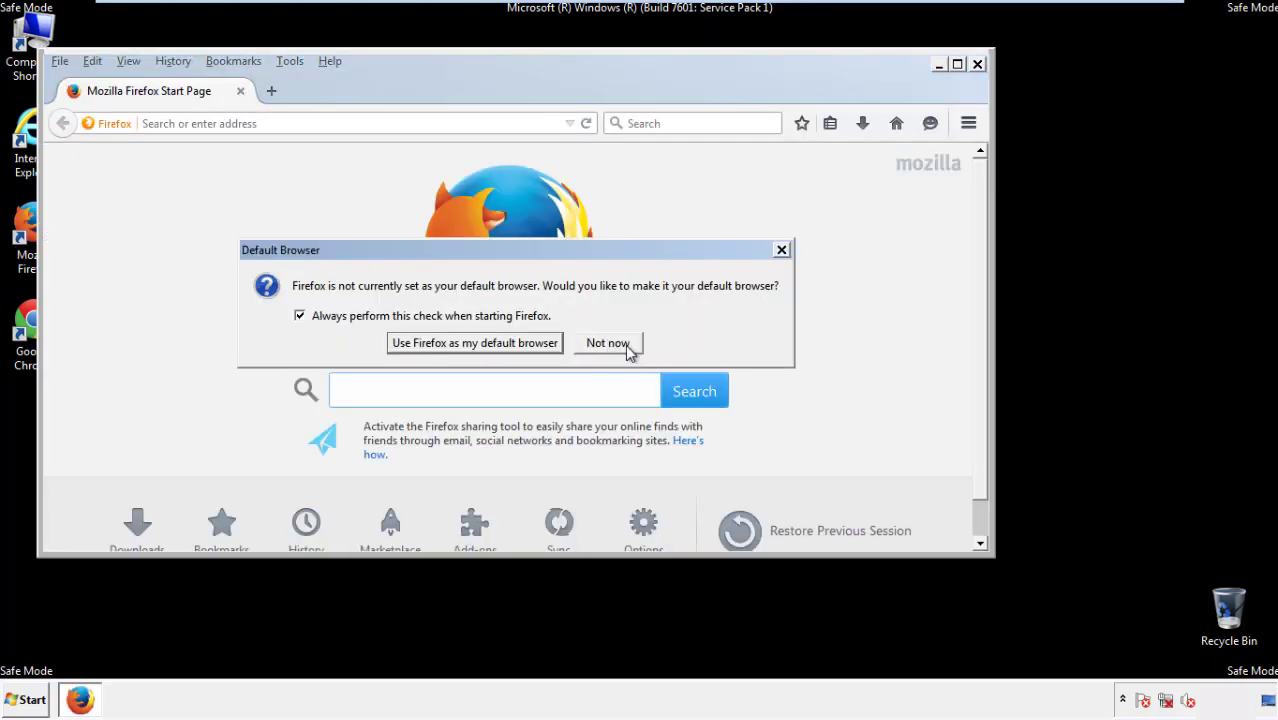
pyautogui.click(628, 346)
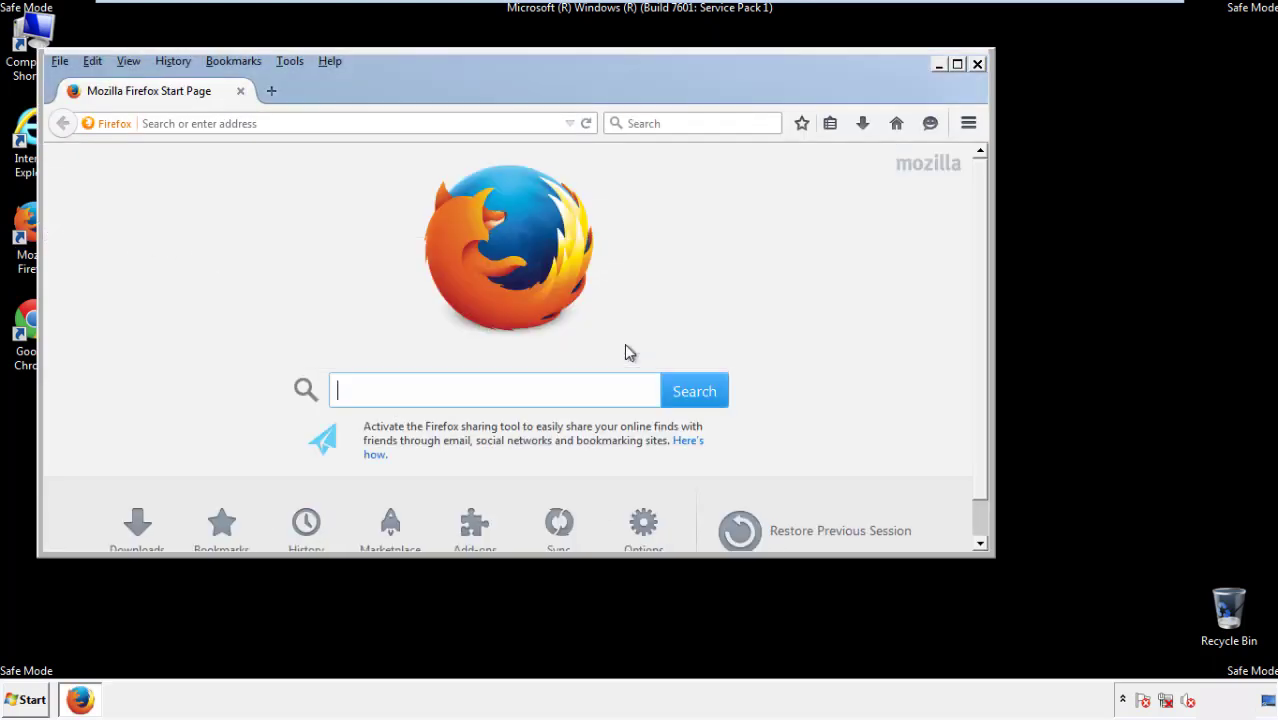
pyautogui.rightClick(393, 88)
pyautogui.click(428, 149)
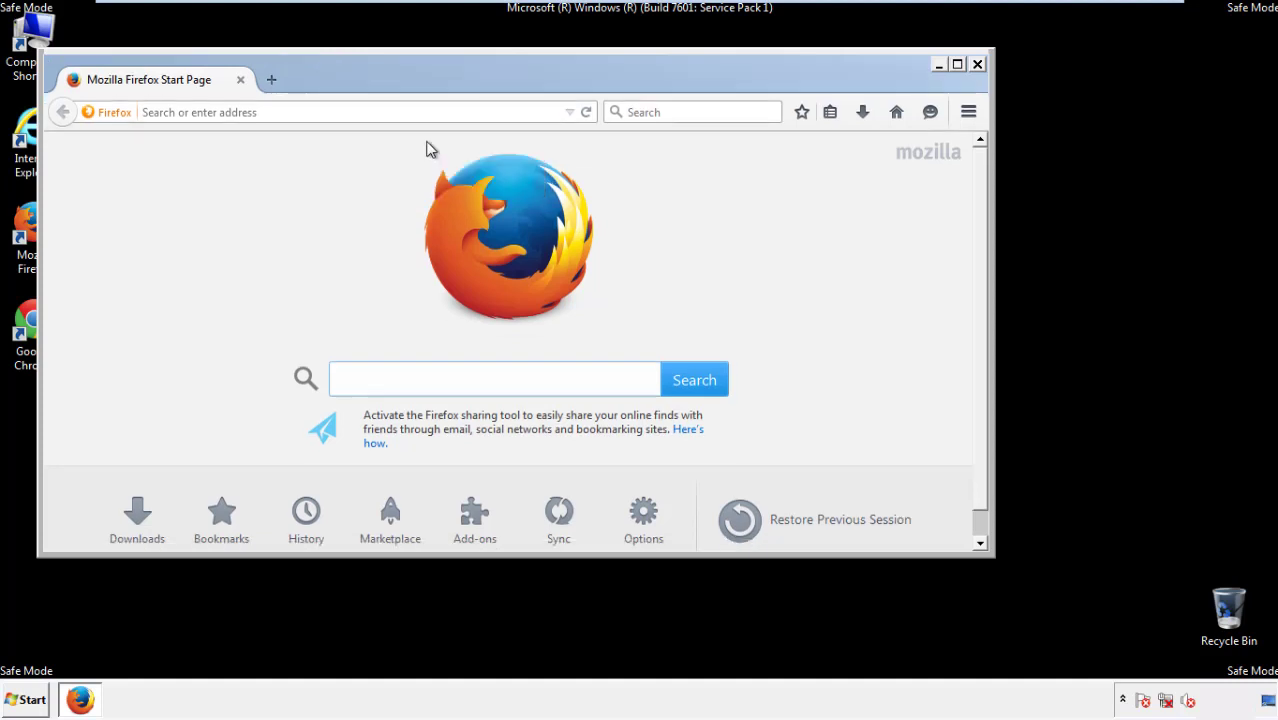
pyautogui.rightClick(401, 83)
pyautogui.click(417, 155)
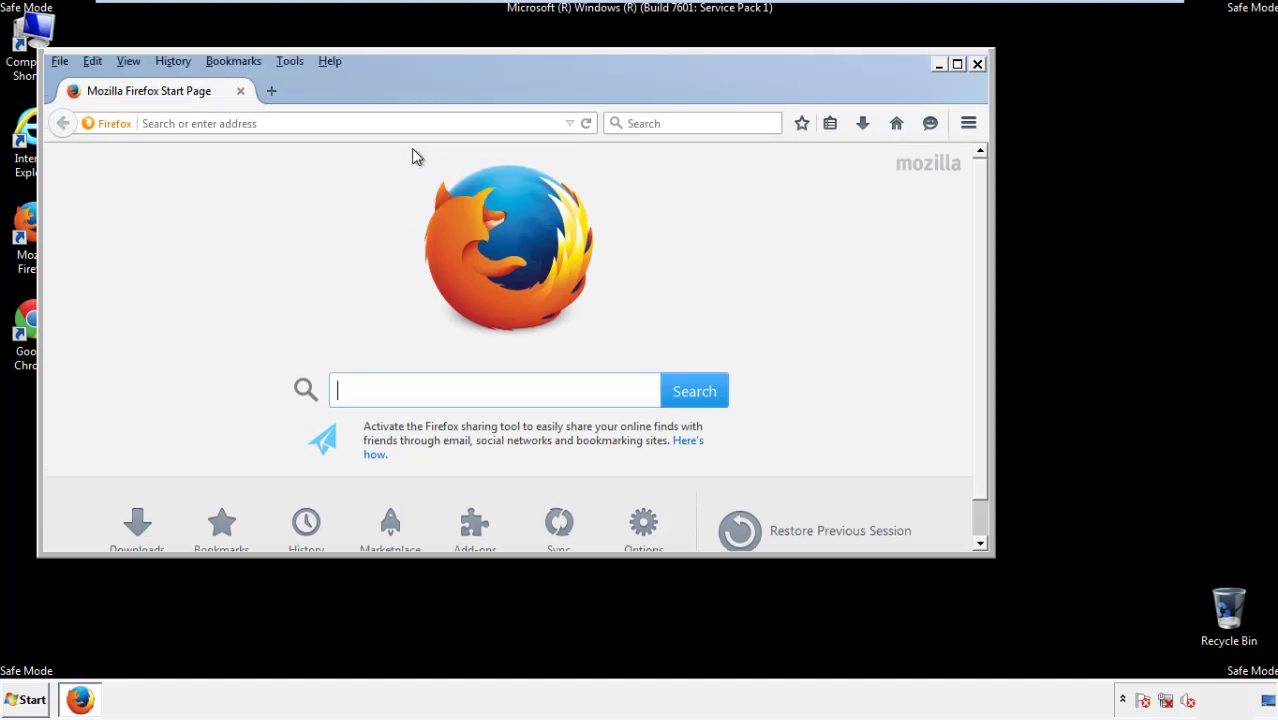
# Step: Clear all recent history for the Everything time range, with every data type selected
pyautogui.click(176, 63)
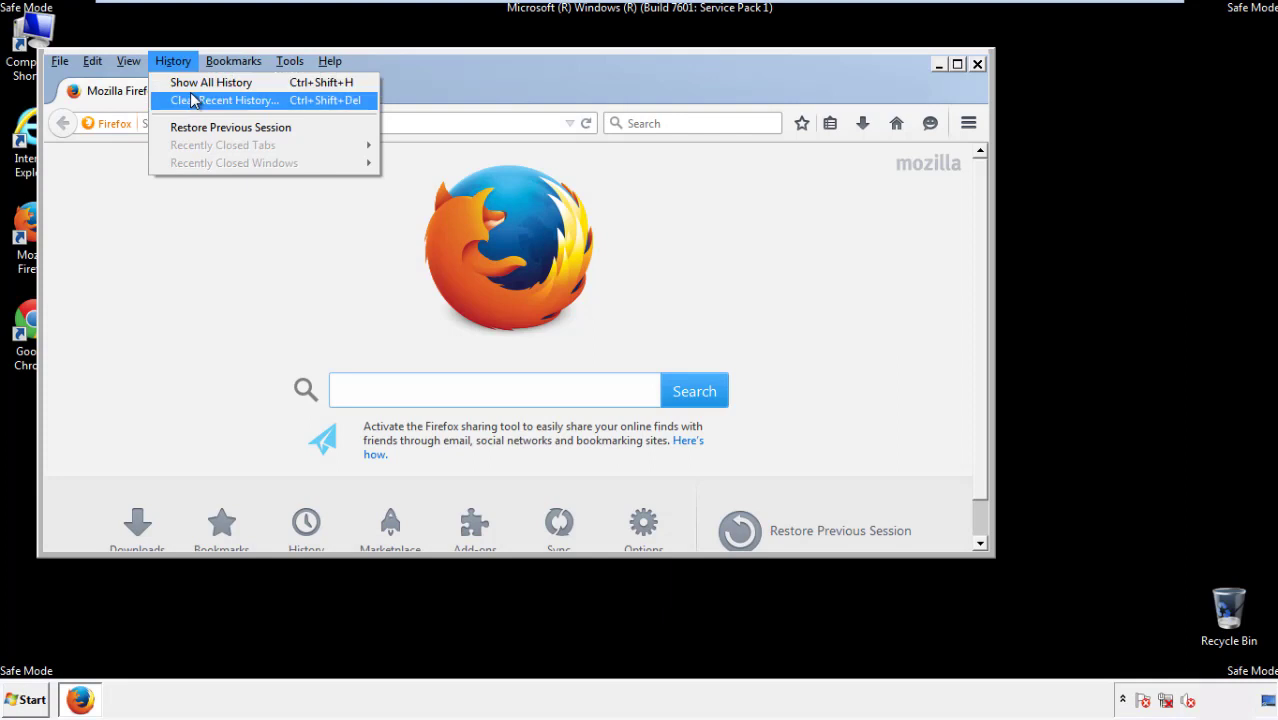
pyautogui.click(193, 99)
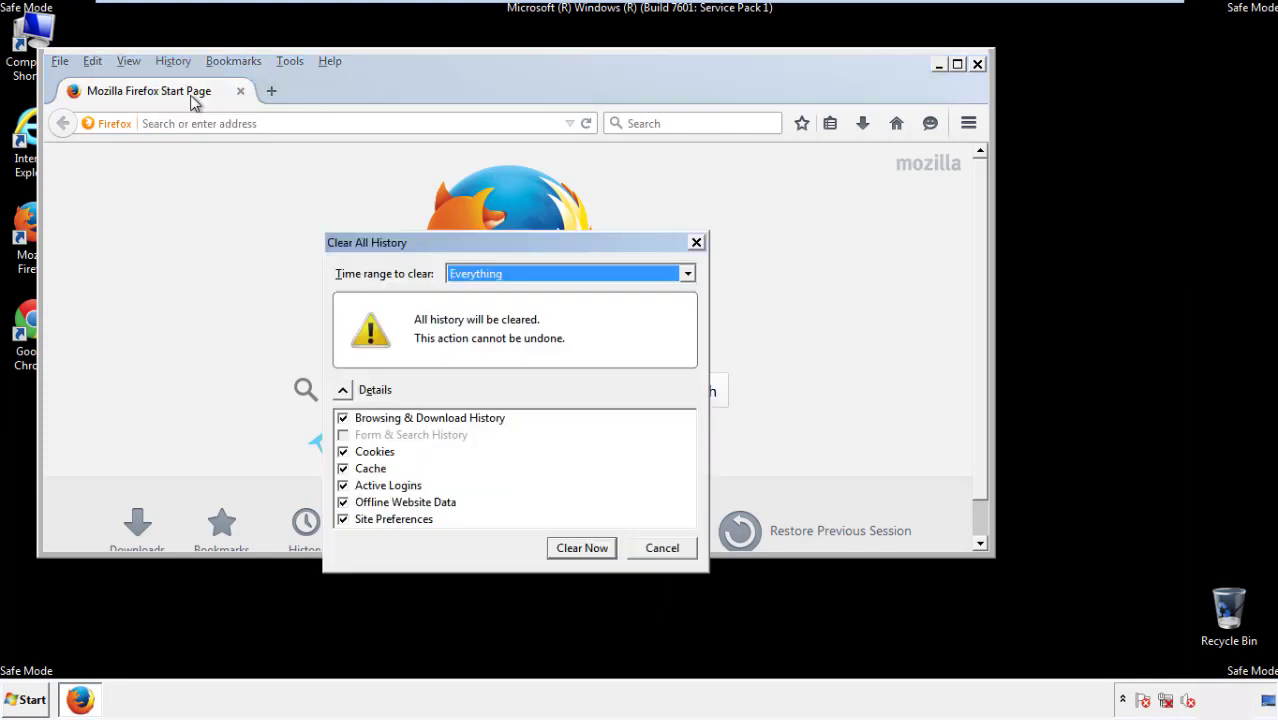
pyautogui.click(474, 276)
pyautogui.click(478, 374)
pyautogui.click(342, 502)
pyautogui.click(342, 502)
pyautogui.click(343, 522)
pyautogui.click(343, 522)
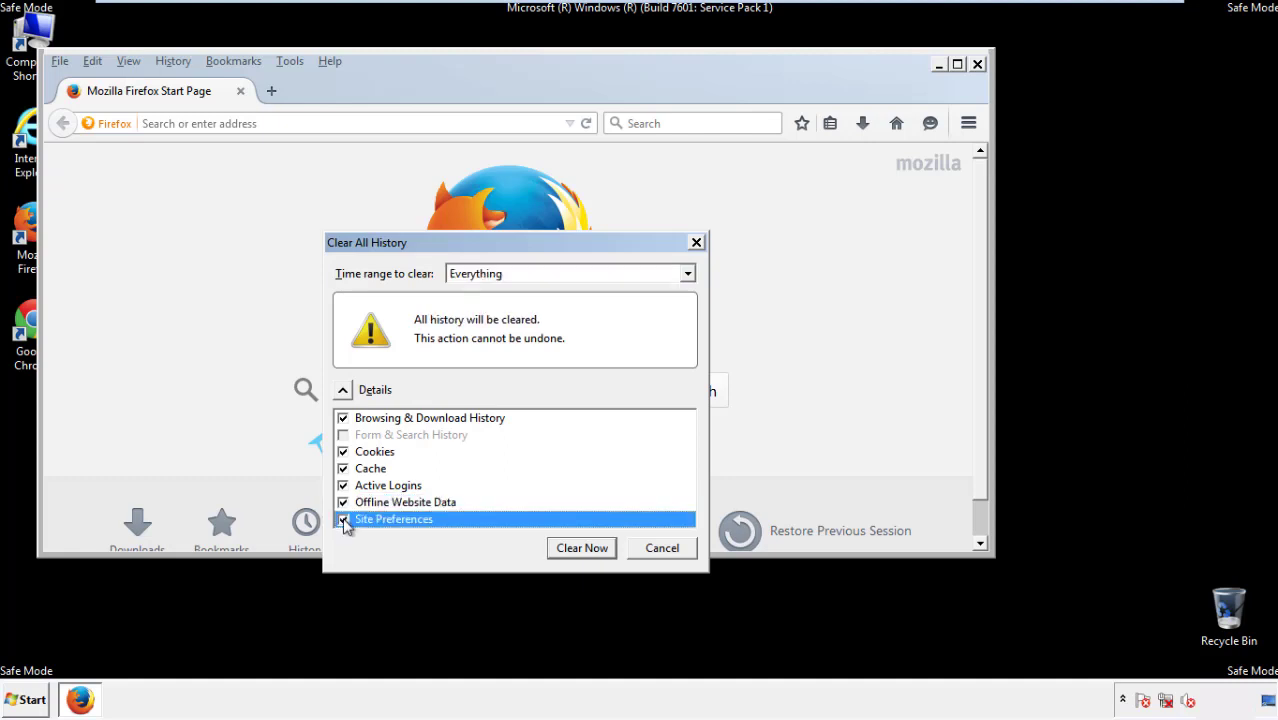
pyautogui.click(580, 548)
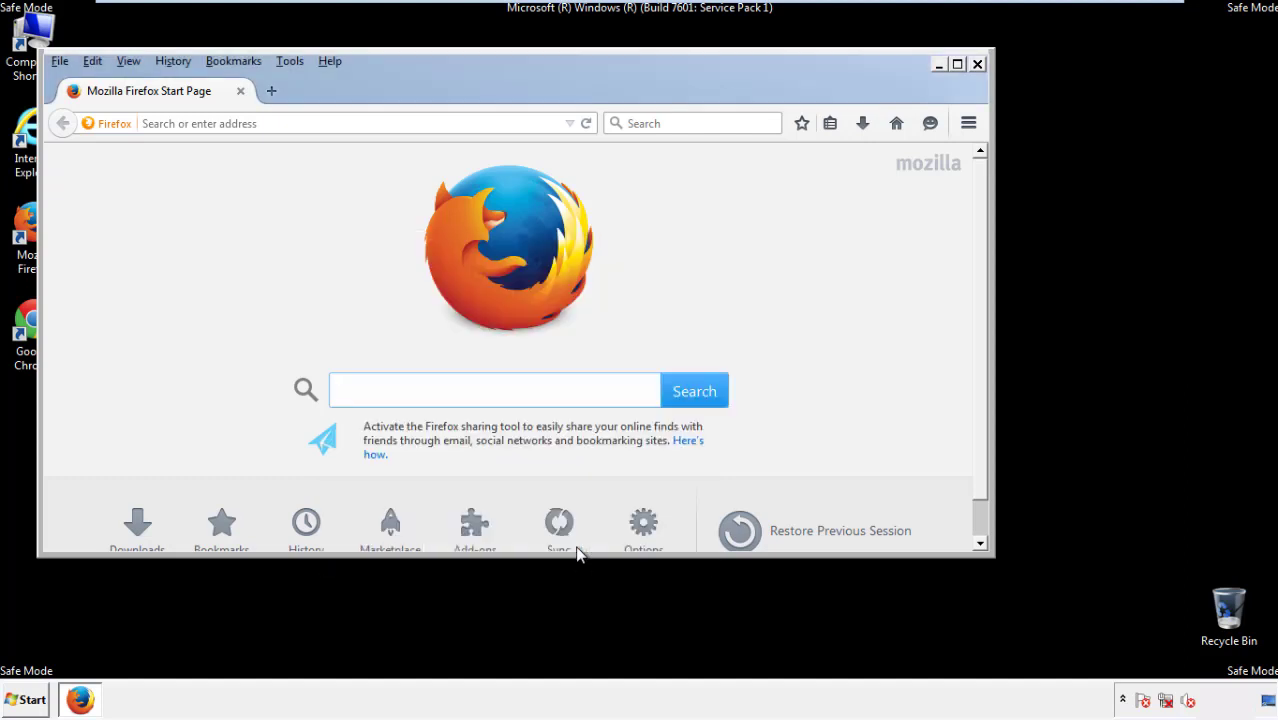
# Step: Refresh Firefox to its defaults from Troubleshooting Information, finishing the old-data import
pyautogui.click(329, 60)
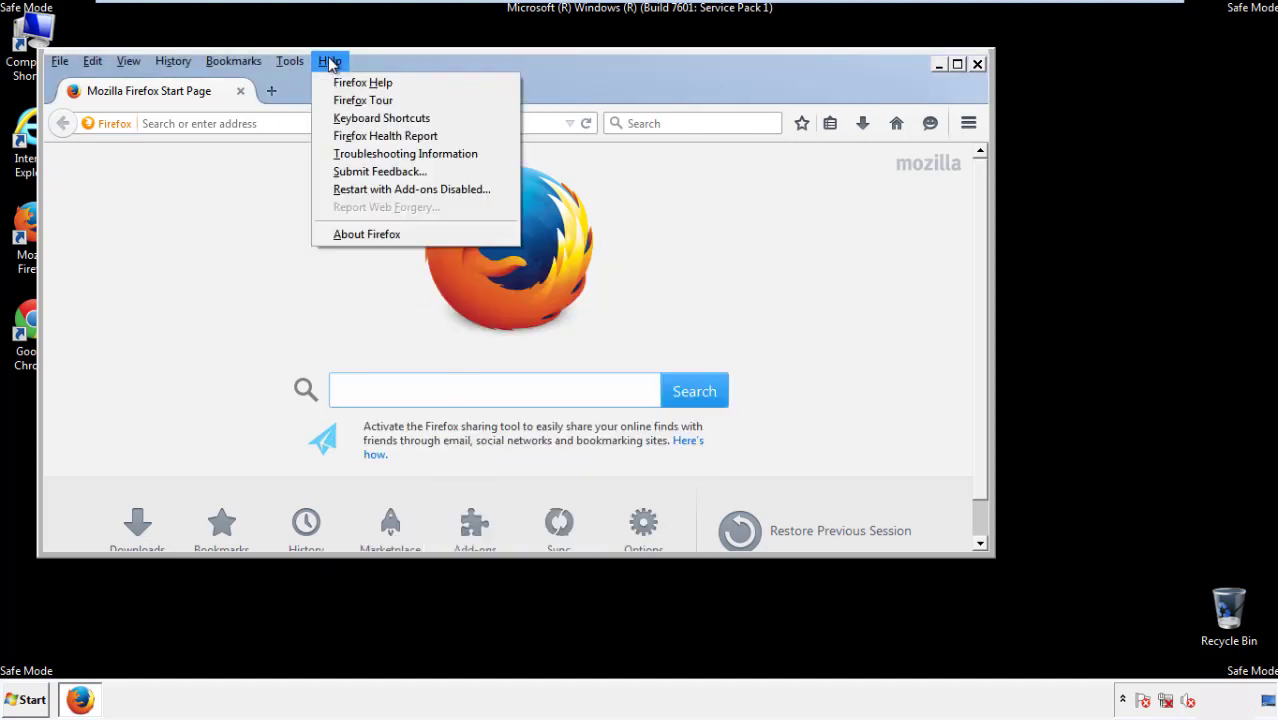
pyautogui.click(370, 154)
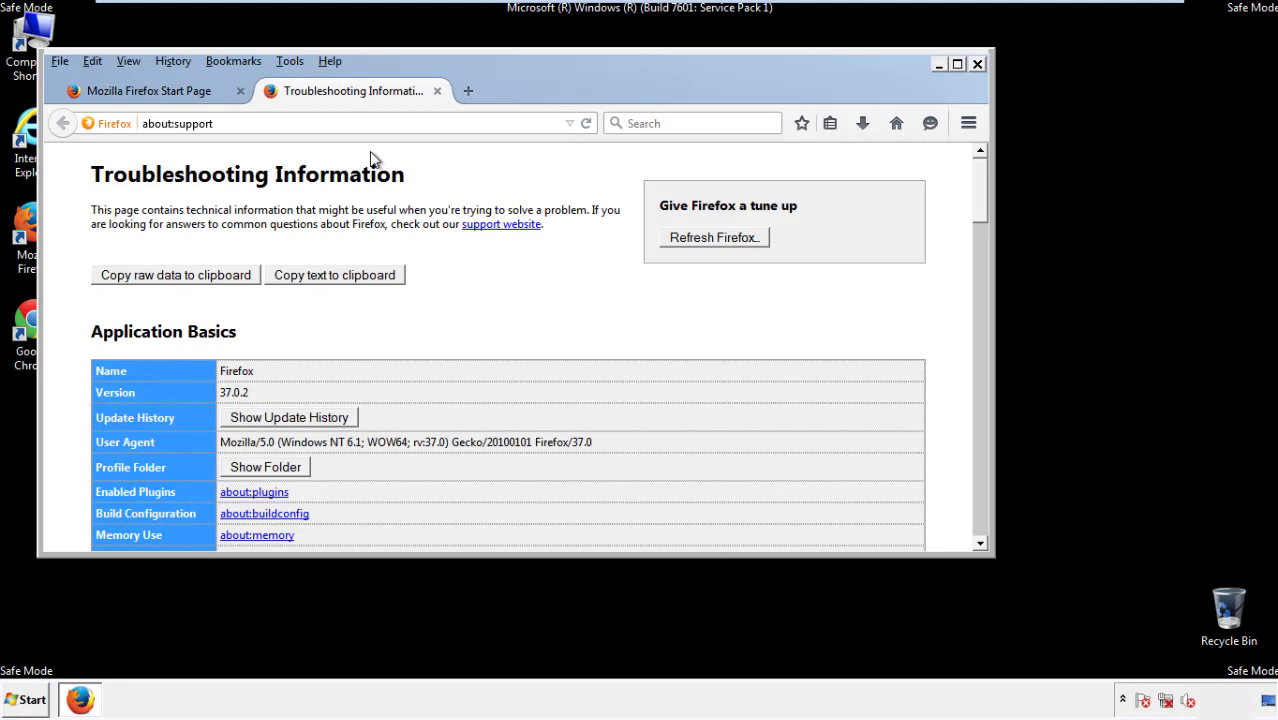
pyautogui.click(741, 244)
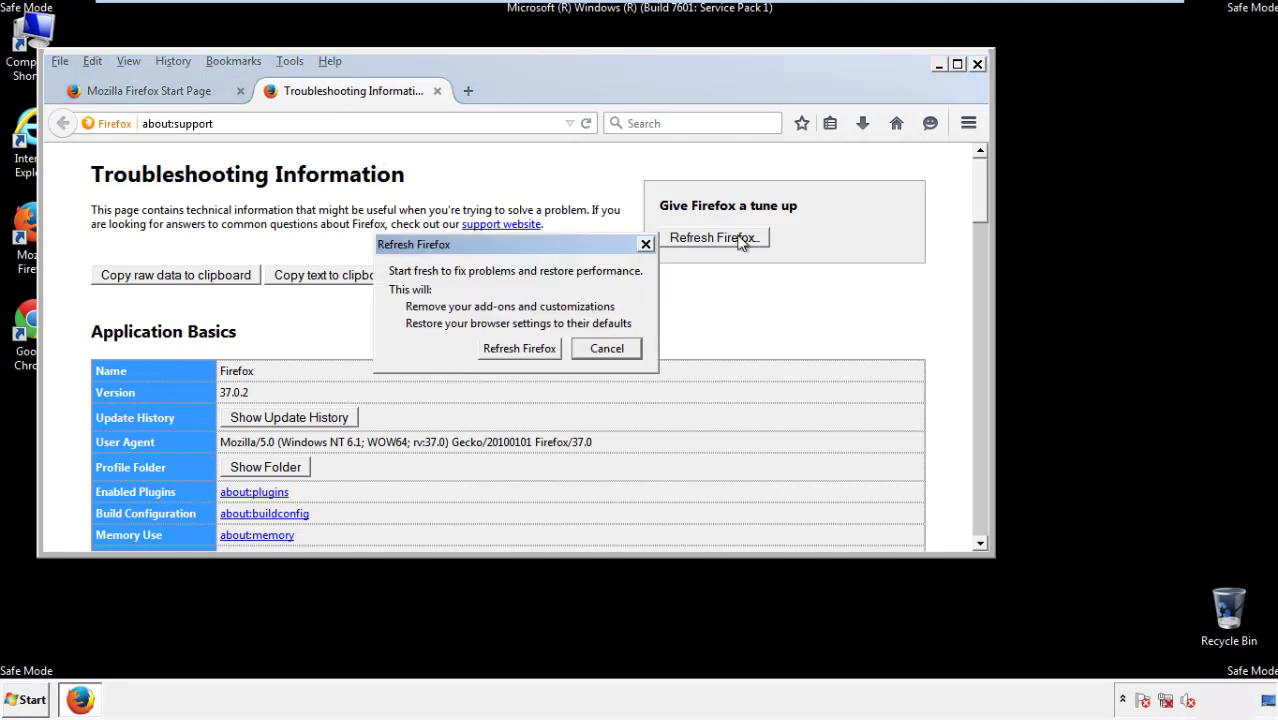
pyautogui.click(519, 348)
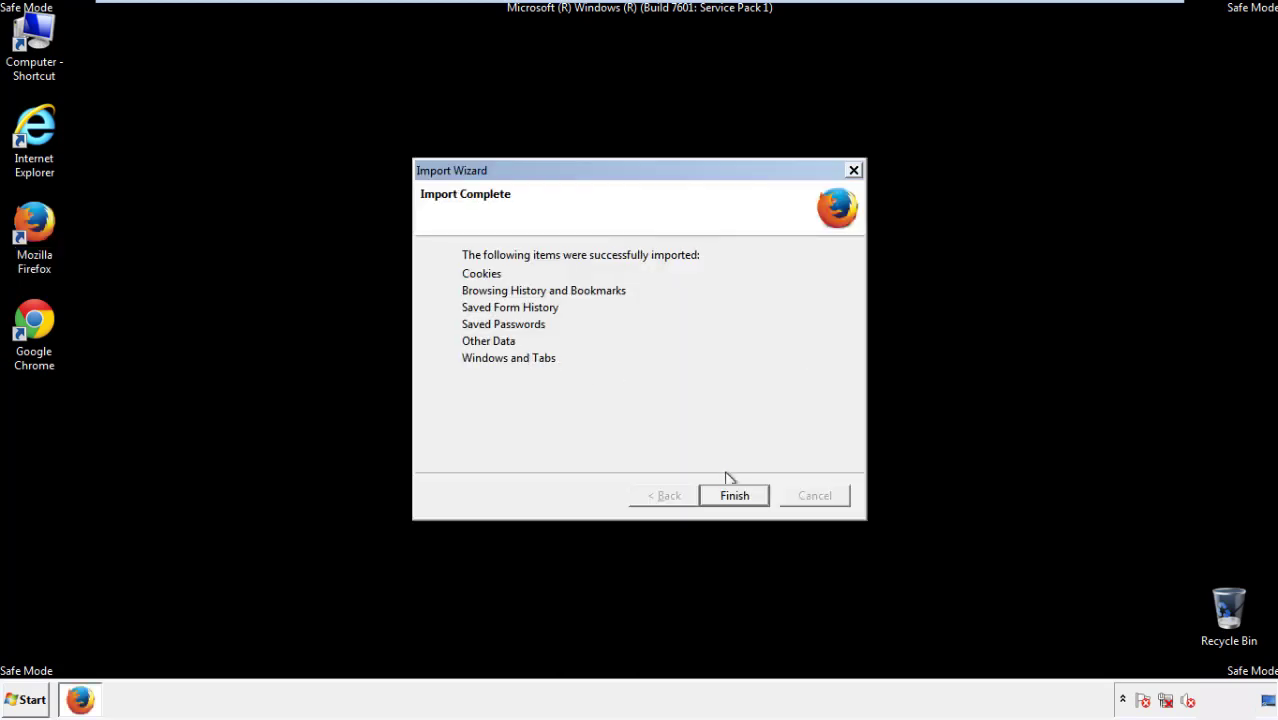
pyautogui.click(734, 496)
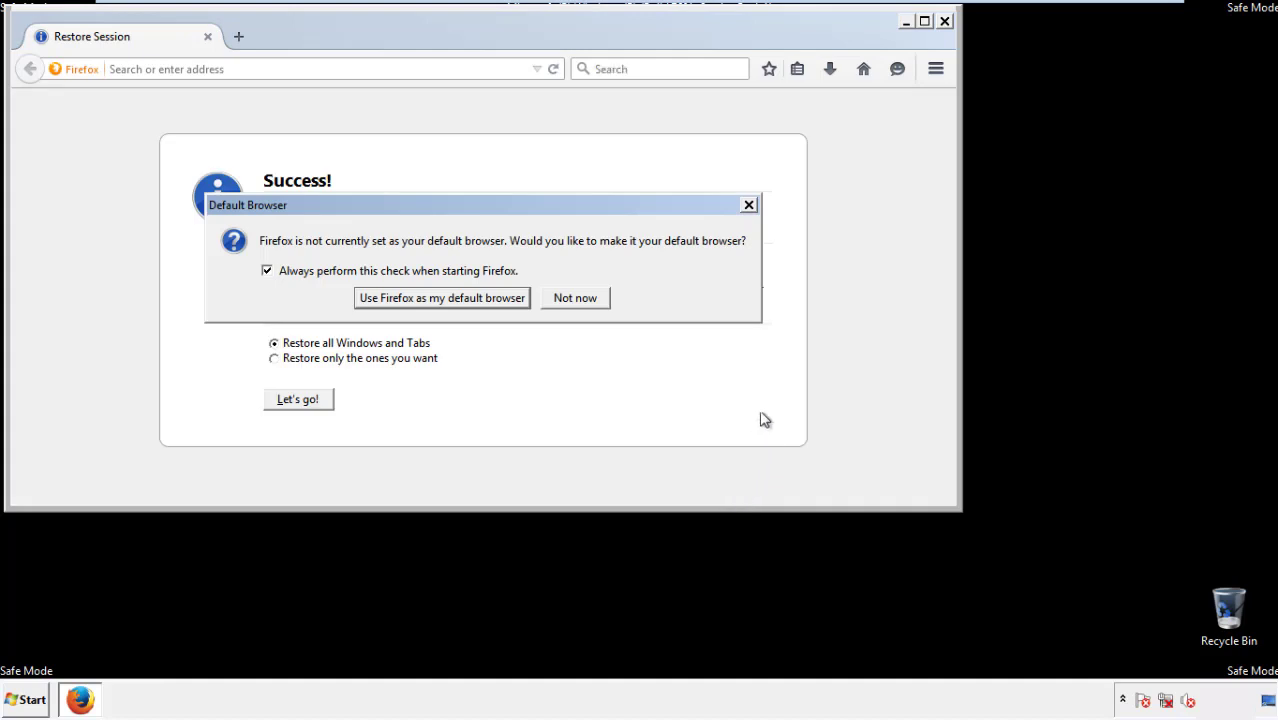
# Step: Decline the default-browser prompt, close Firefox, and launch Google Chrome from the desktop
pyautogui.click(576, 302)
pyautogui.click(943, 20)
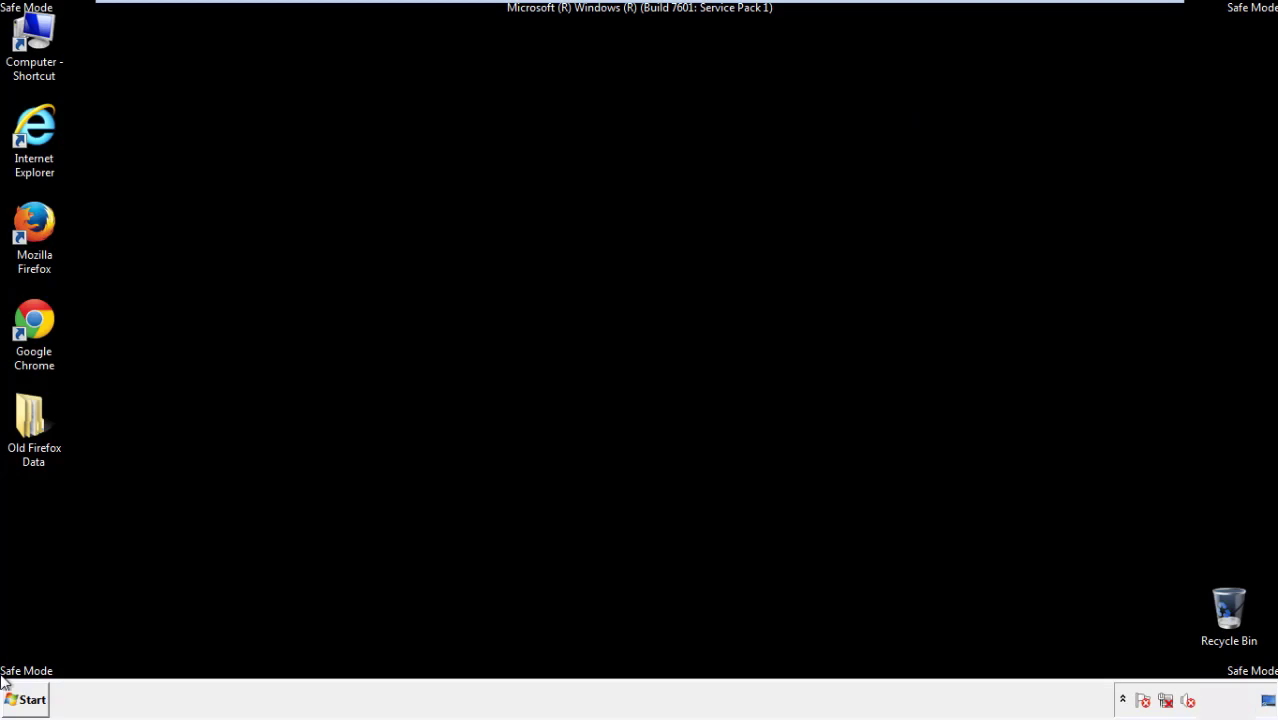
pyautogui.click(30, 318)
pyautogui.doubleClick(30, 318)
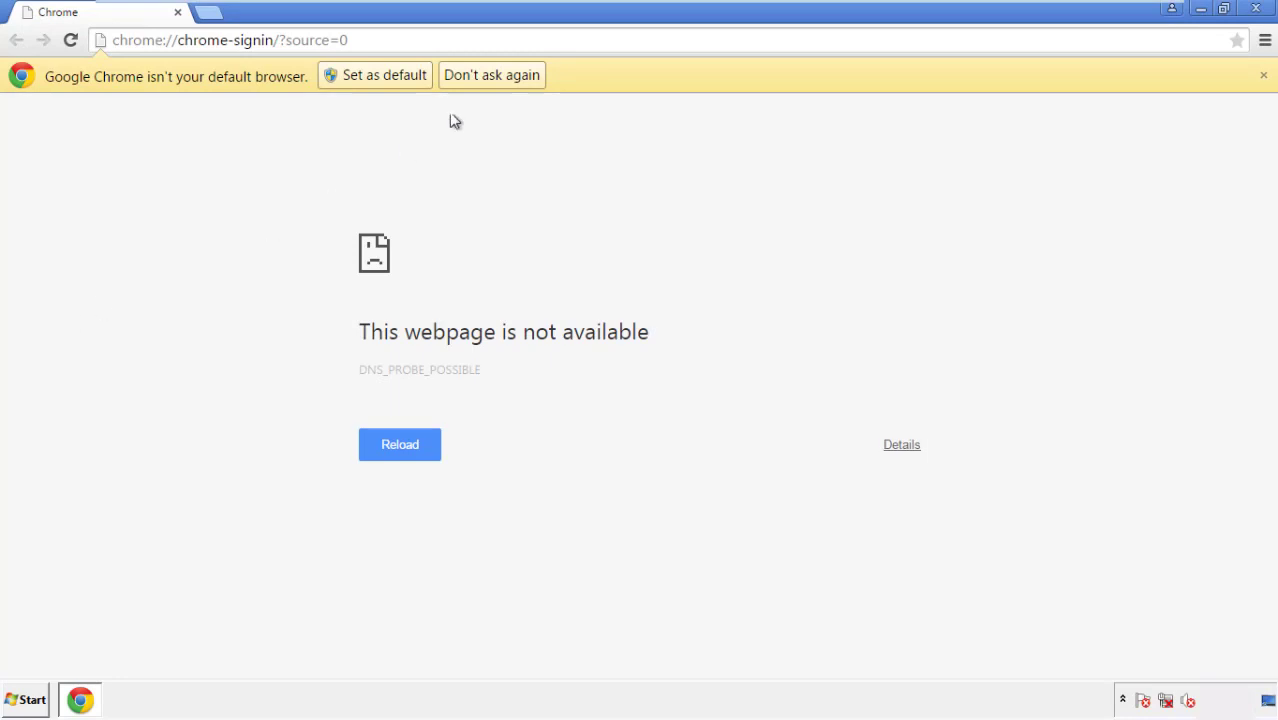
# Step: Silence Chrome's default-browser infobar for good and go to History through Settings
pyautogui.click(513, 76)
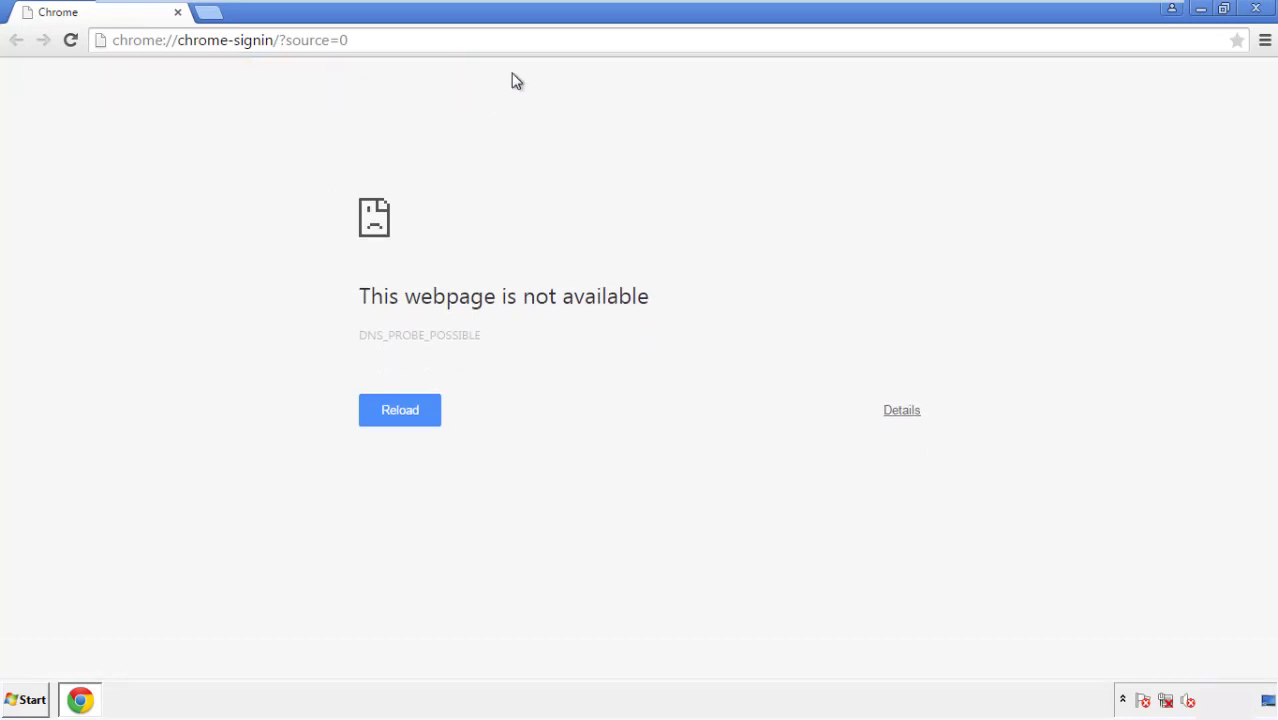
pyautogui.click(1265, 42)
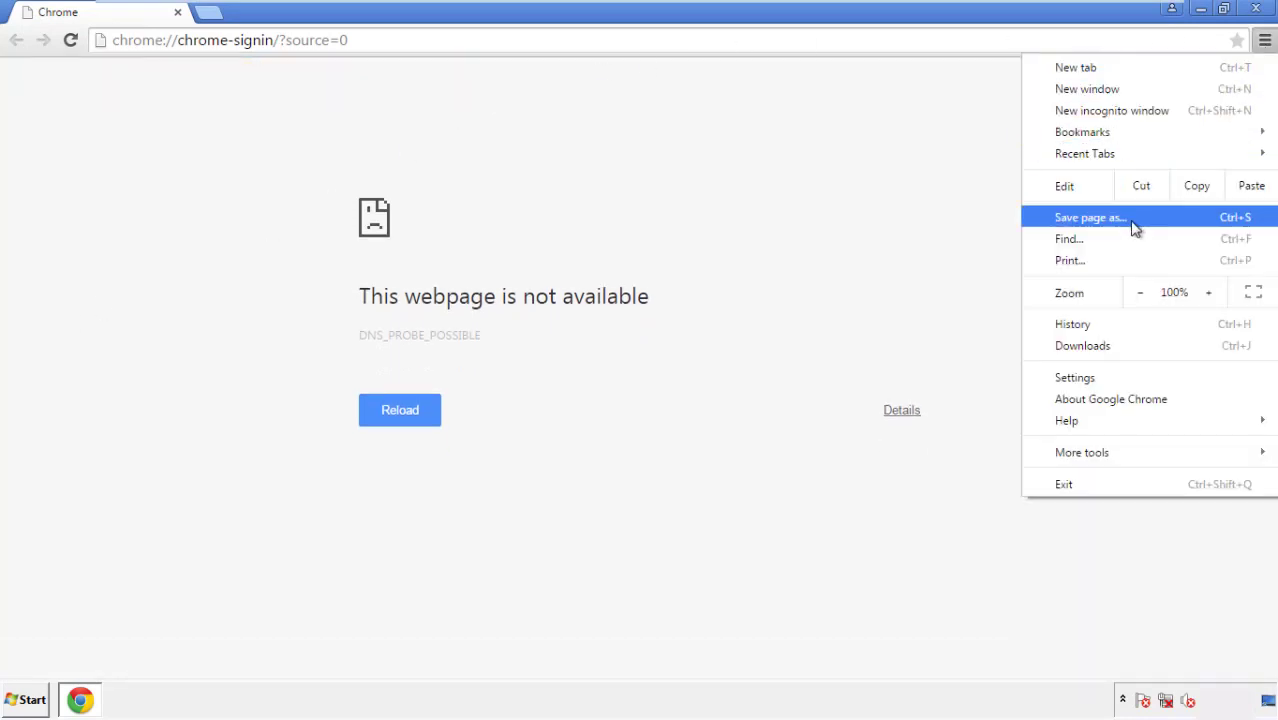
pyautogui.click(1081, 377)
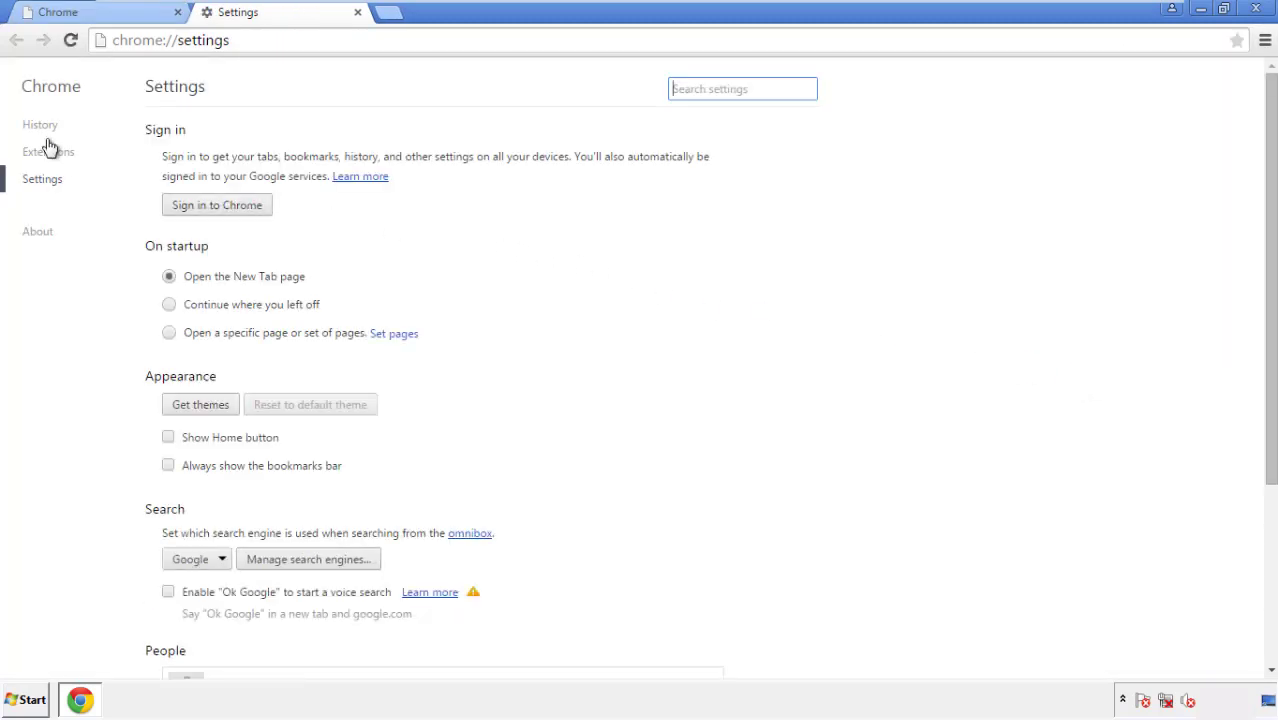
pyautogui.click(40, 126)
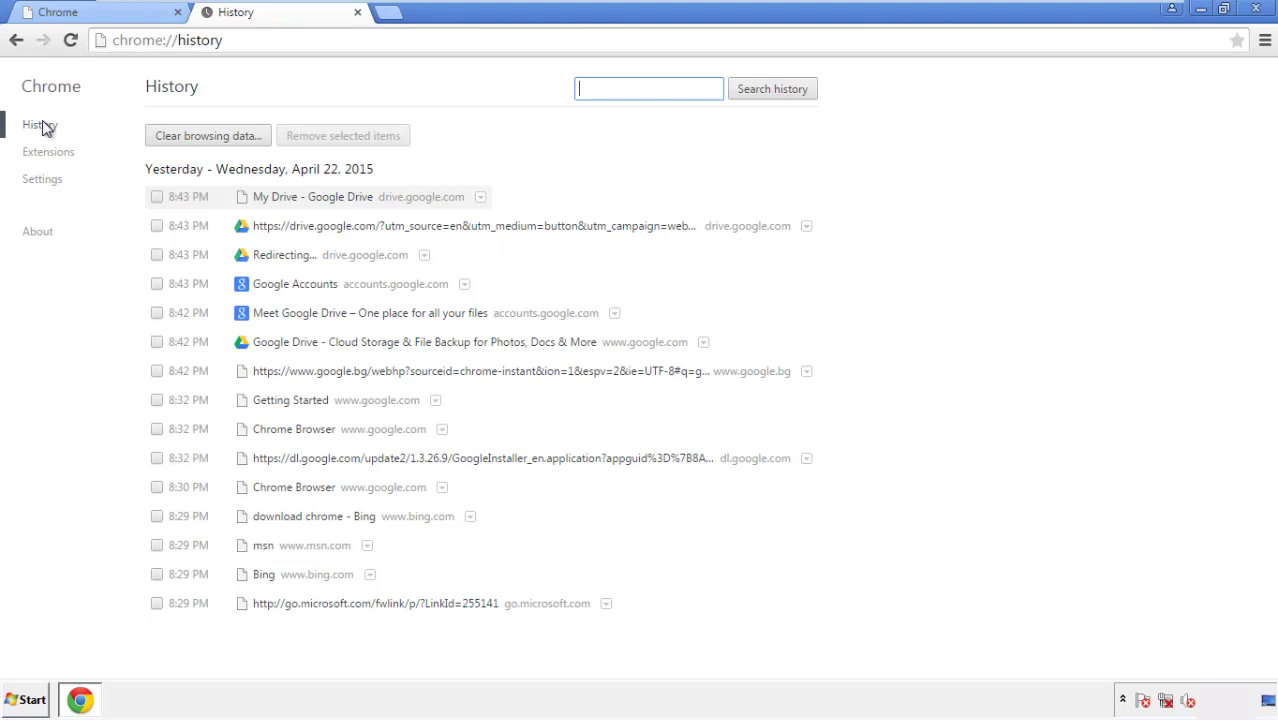
# Step: Clear Chrome browsing data from the beginning of time, adding autofill data but keeping passwords
pyautogui.click(193, 138)
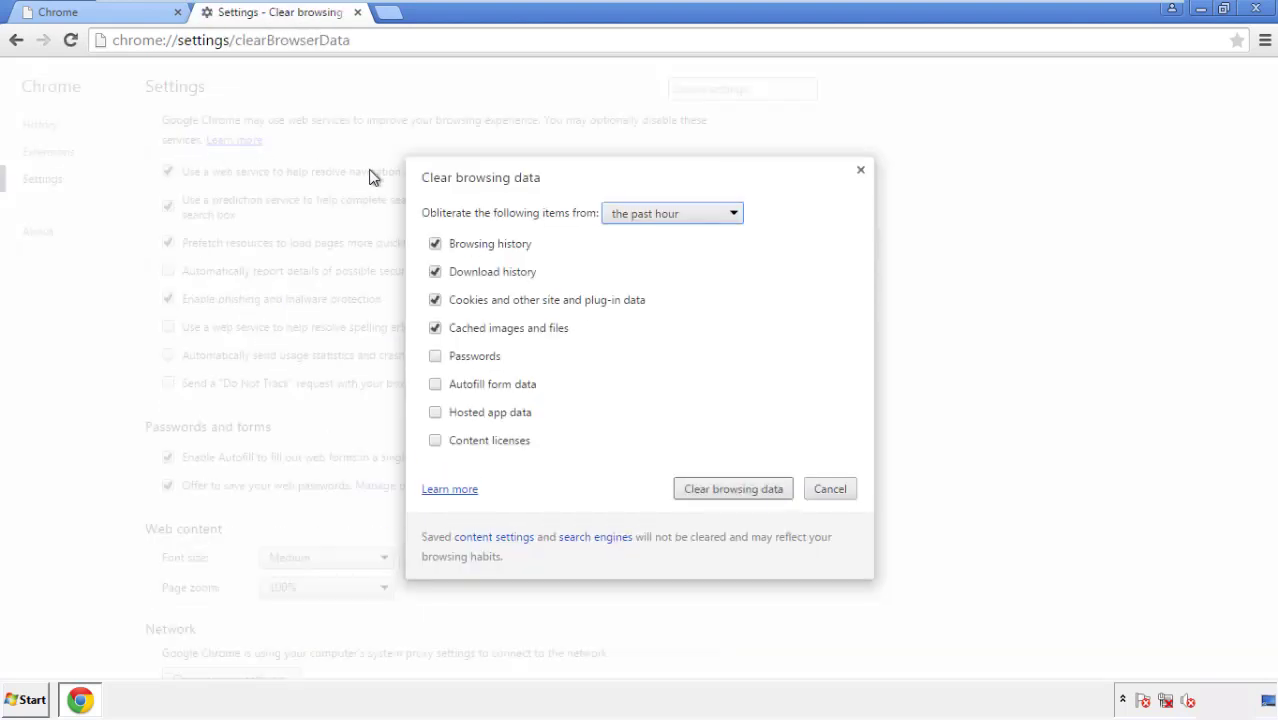
pyautogui.click(642, 216)
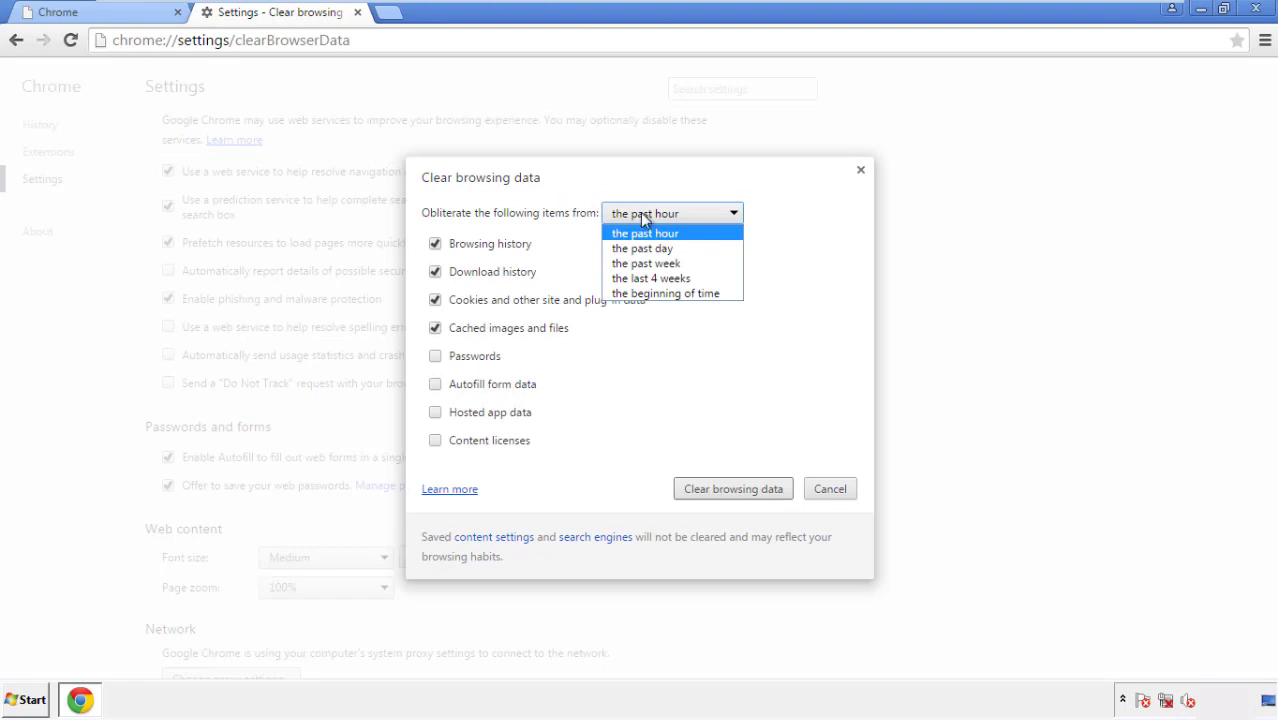
pyautogui.click(640, 294)
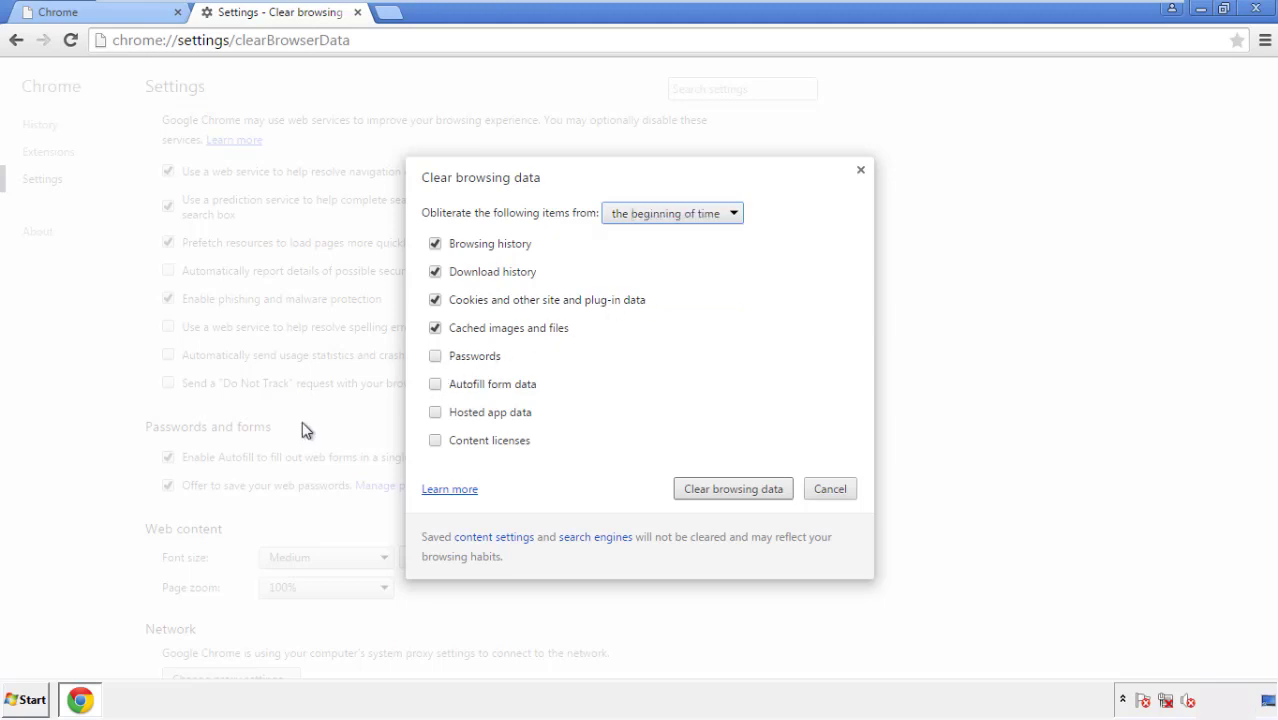
pyautogui.click(440, 386)
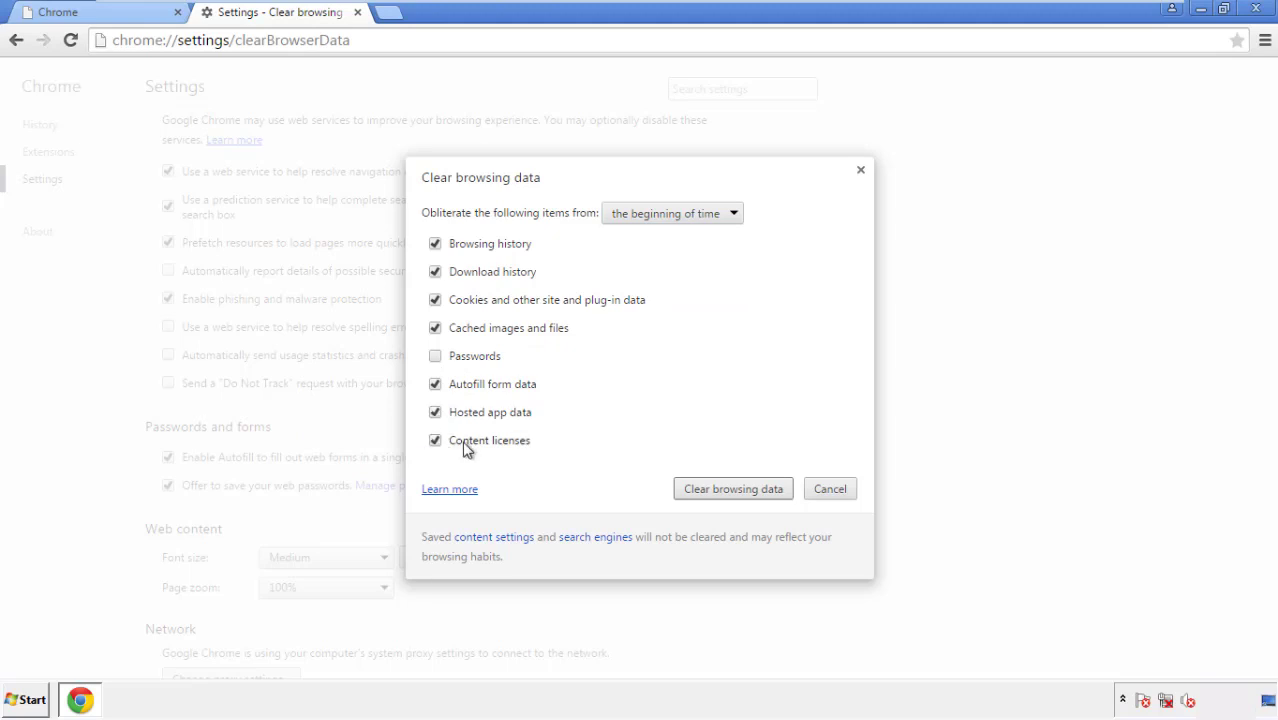
pyautogui.click(717, 492)
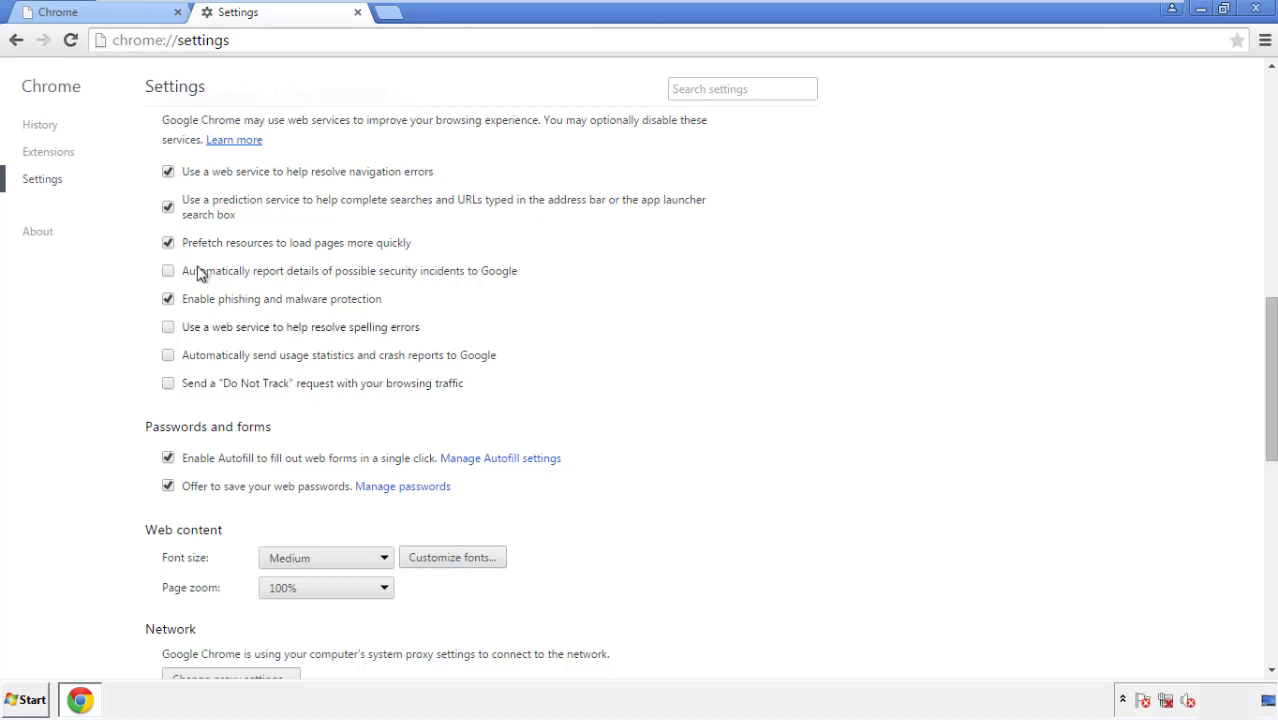
# Step: Reset Chrome settings to their original defaults, then close Chrome
pyautogui.moveTo(1270, 318); pyautogui.dragTo(1266, 535)
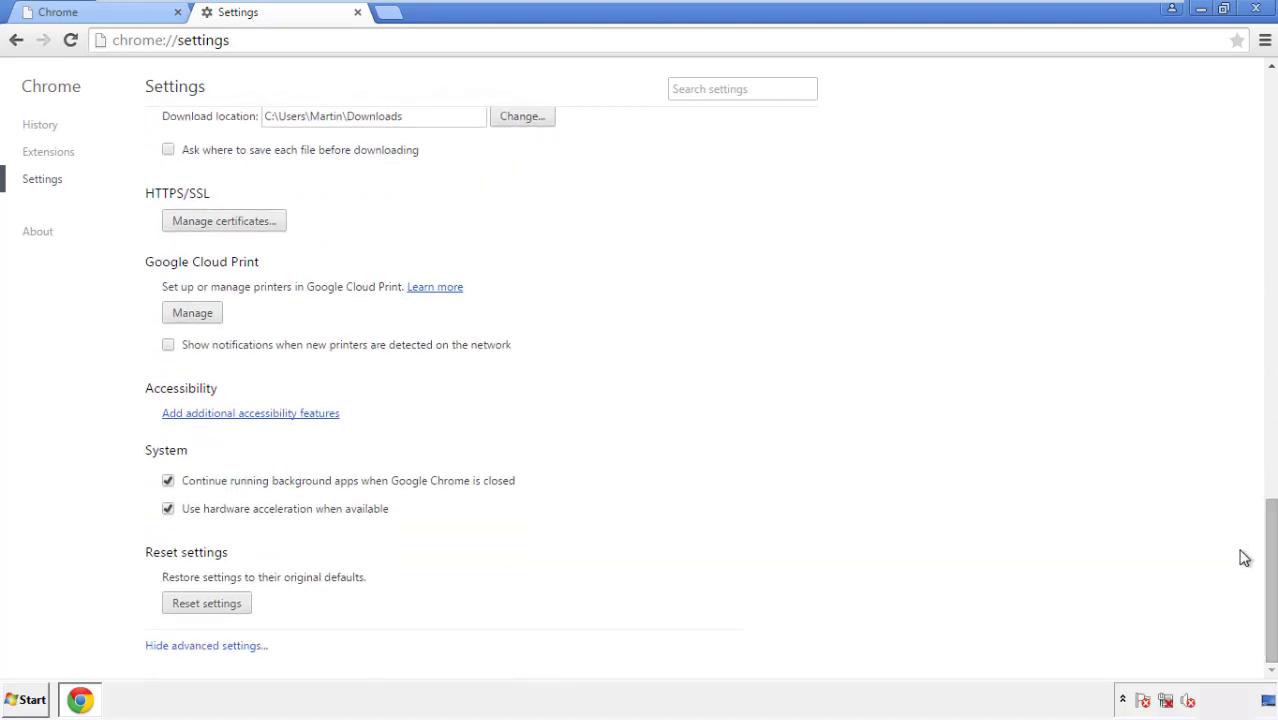
pyautogui.click(206, 604)
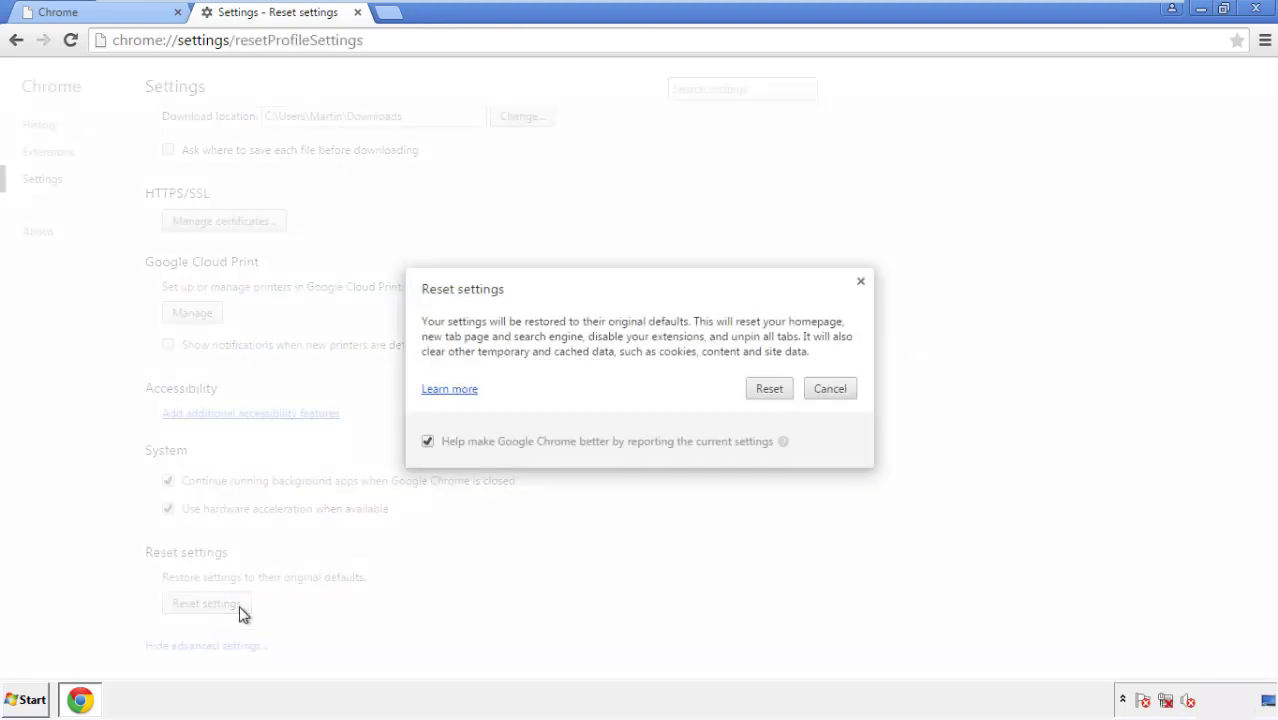
pyautogui.click(770, 389)
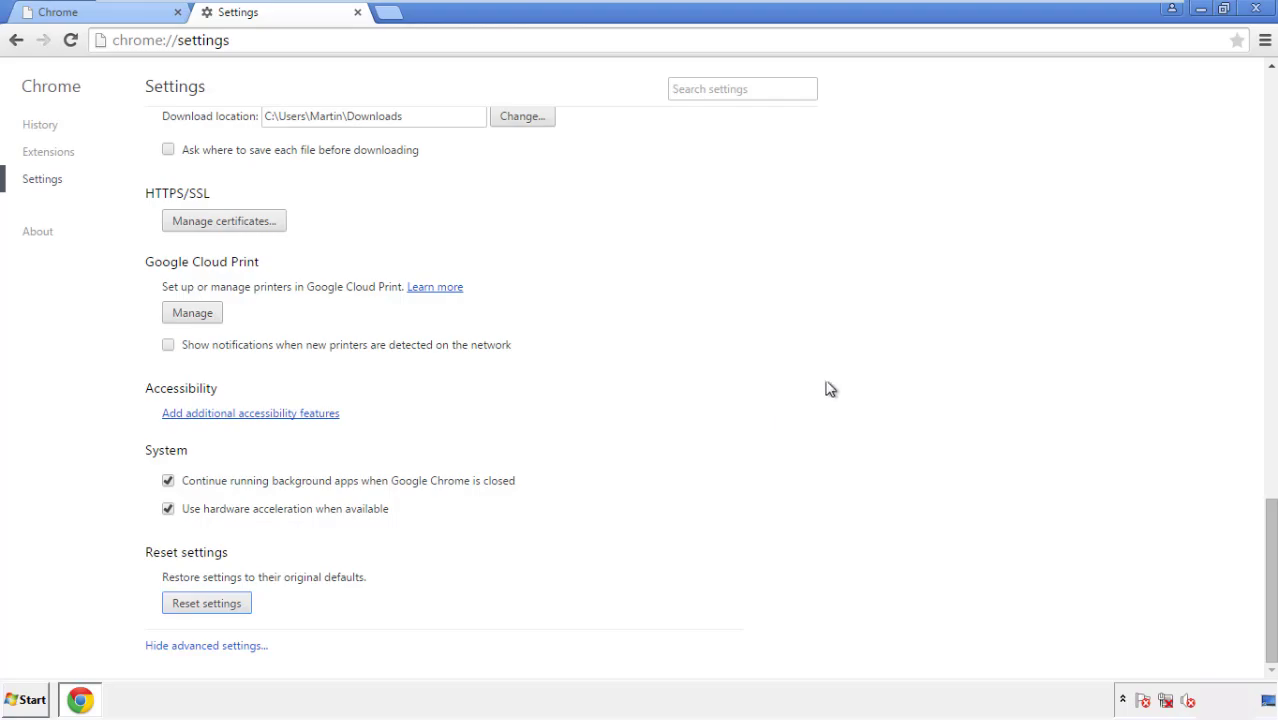
pyautogui.click(1255, 8)
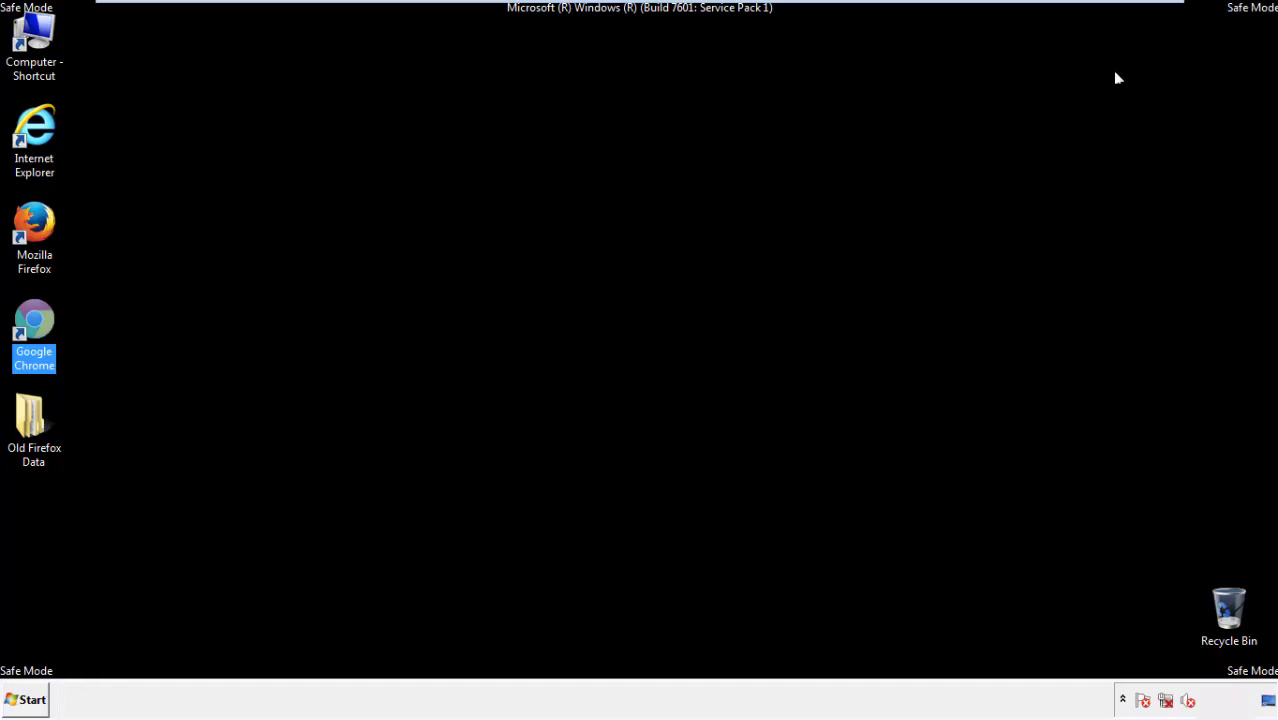
# Step: Deselect the Chrome shortcut and launch Mozilla Firefox from its desktop icon
pyautogui.click(690, 323)
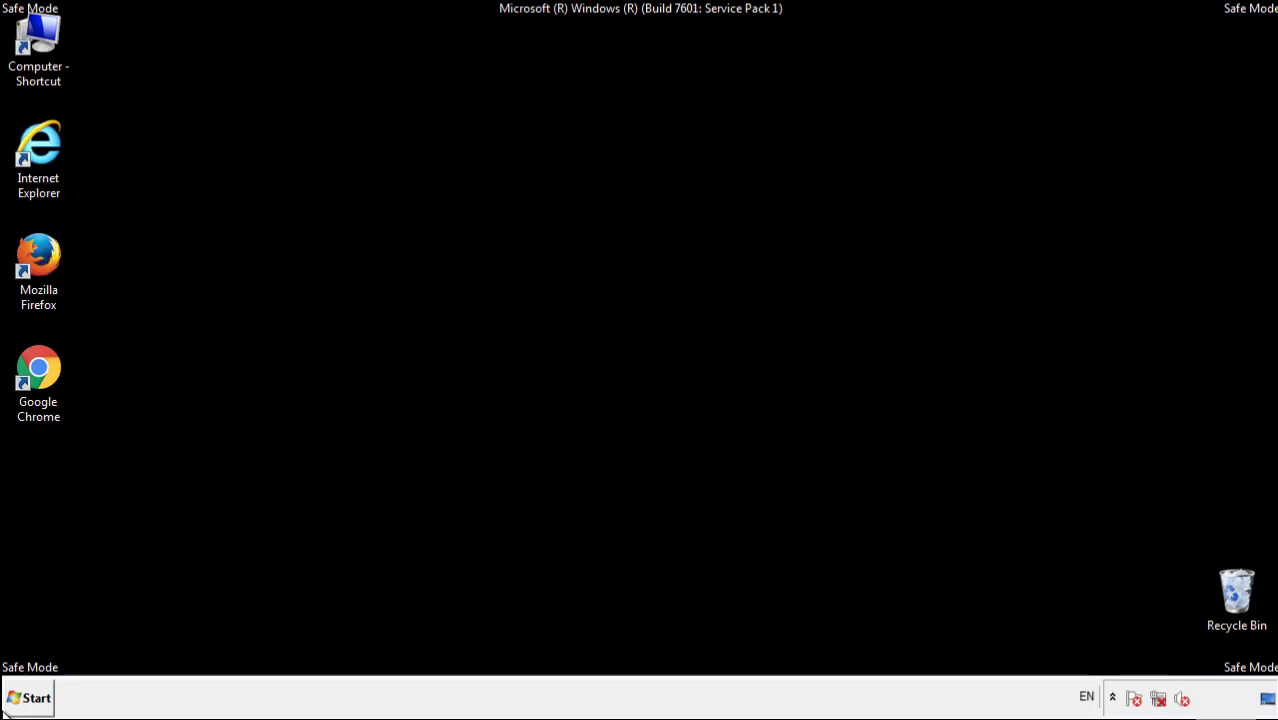
pyautogui.doubleClick(49, 248)
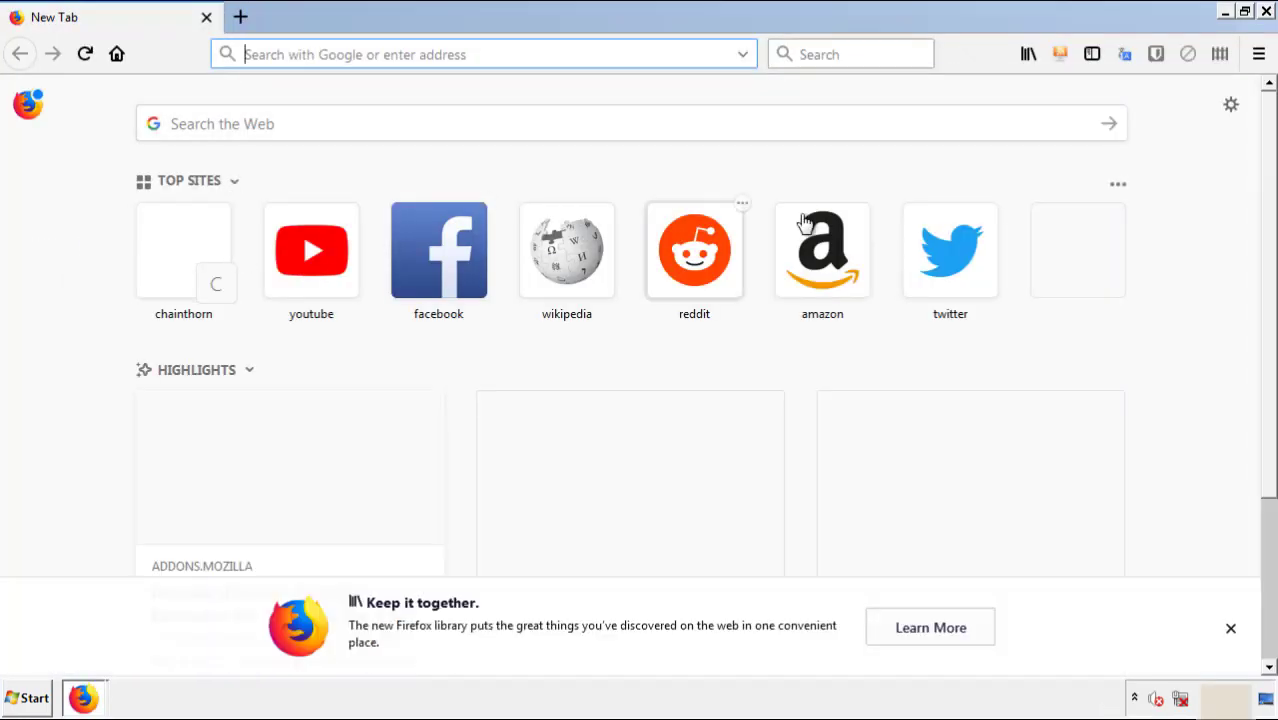
# Step: Remove the Search Mine extension in Firefox's Add-ons Manager, then close Firefox
pyautogui.click(1258, 54)
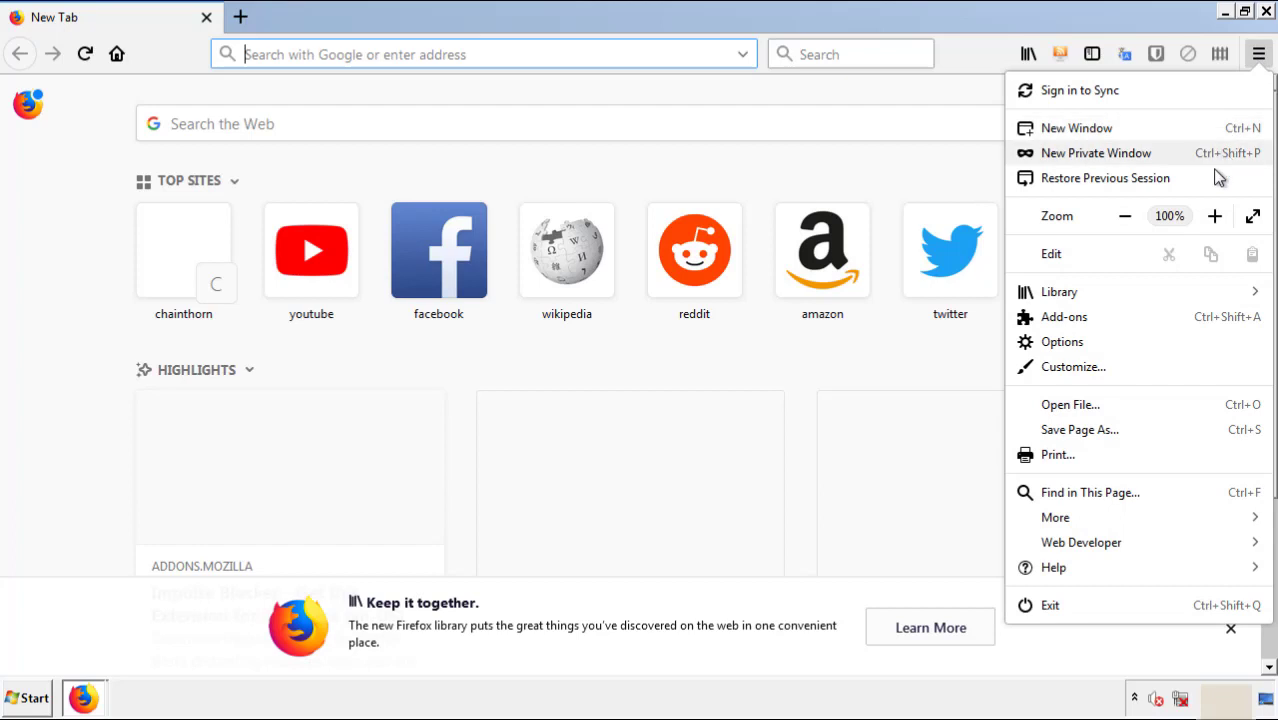
pyautogui.click(1182, 334)
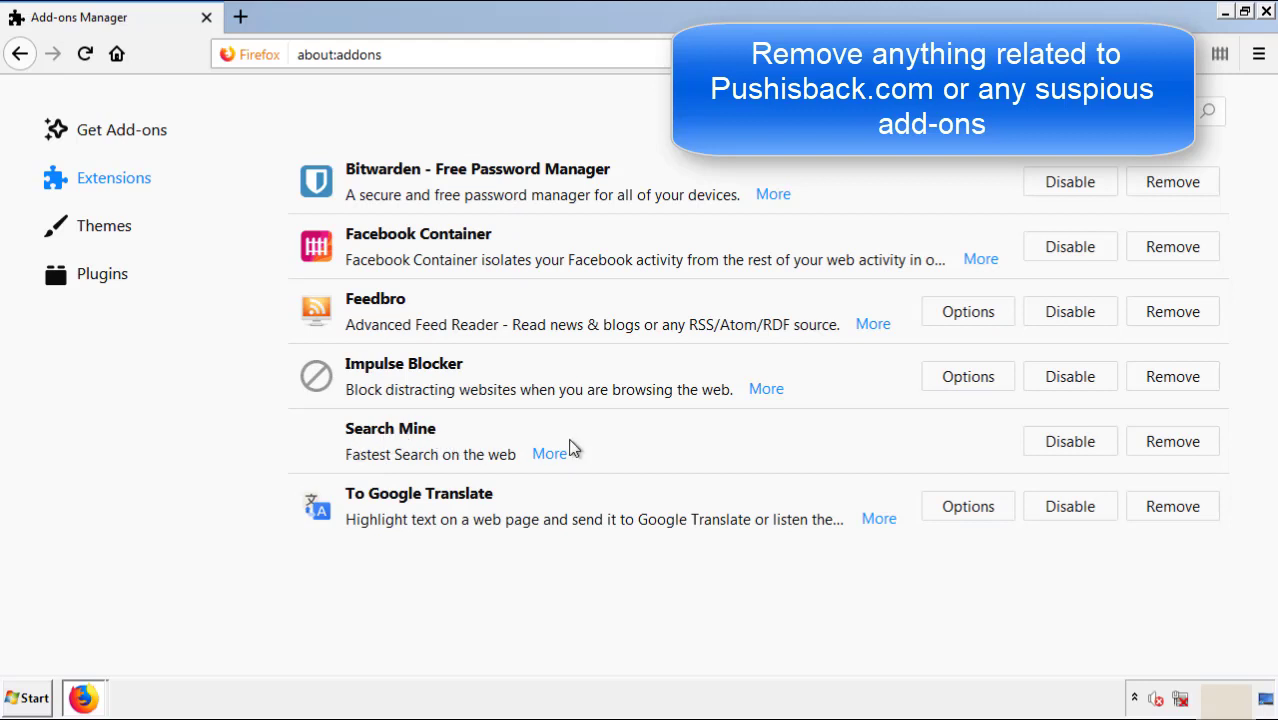
pyautogui.click(1170, 448)
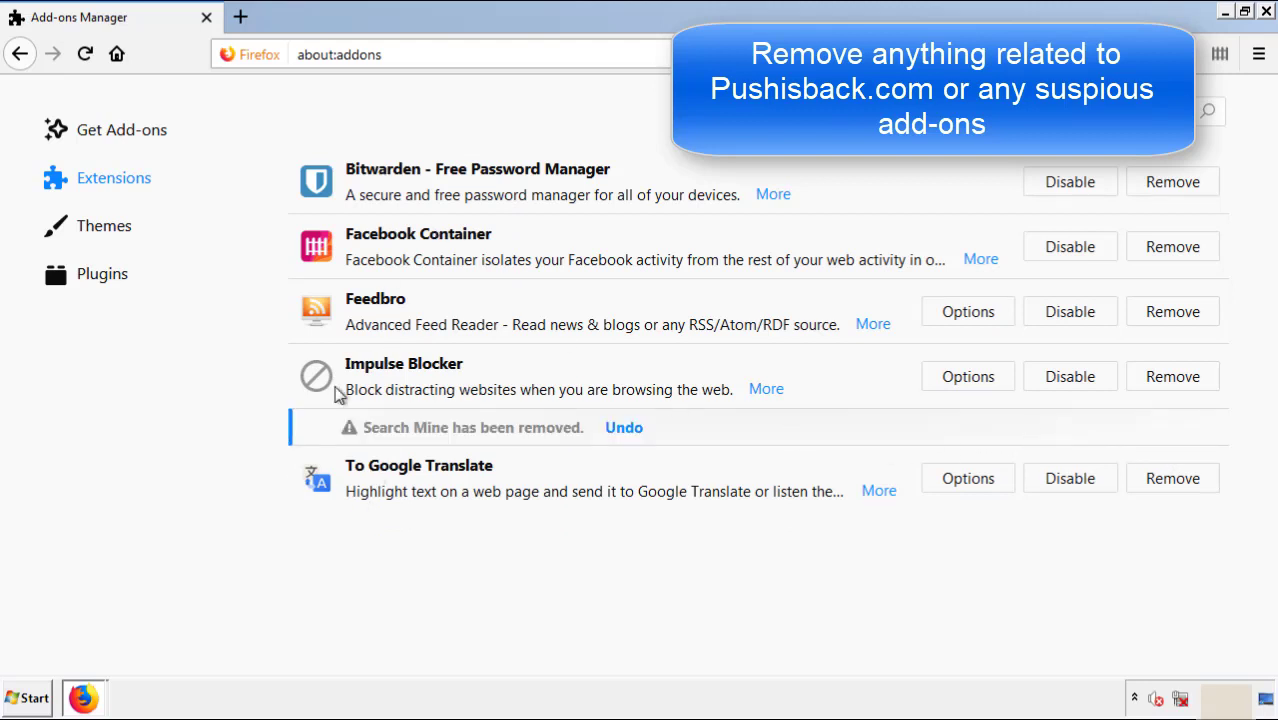
pyautogui.click(1266, 12)
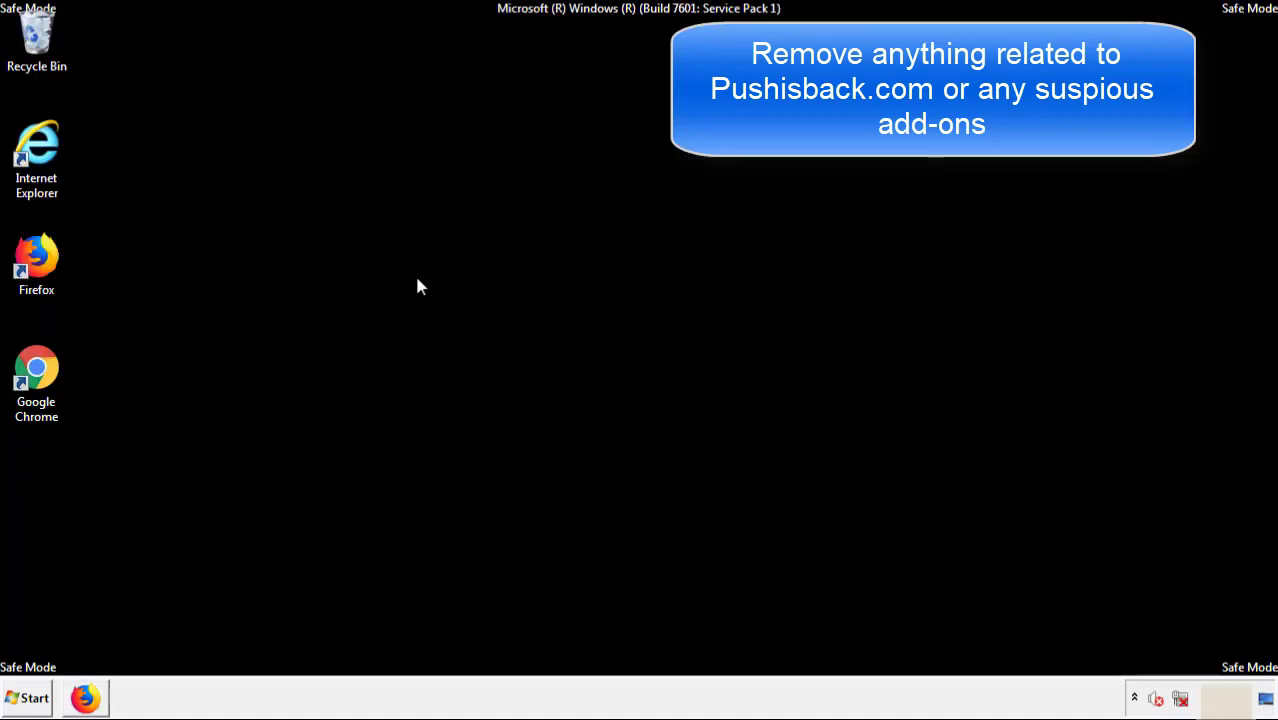
# Step: Launch Google Chrome and open its Extensions page from More tools
pyautogui.doubleClick(36, 390)
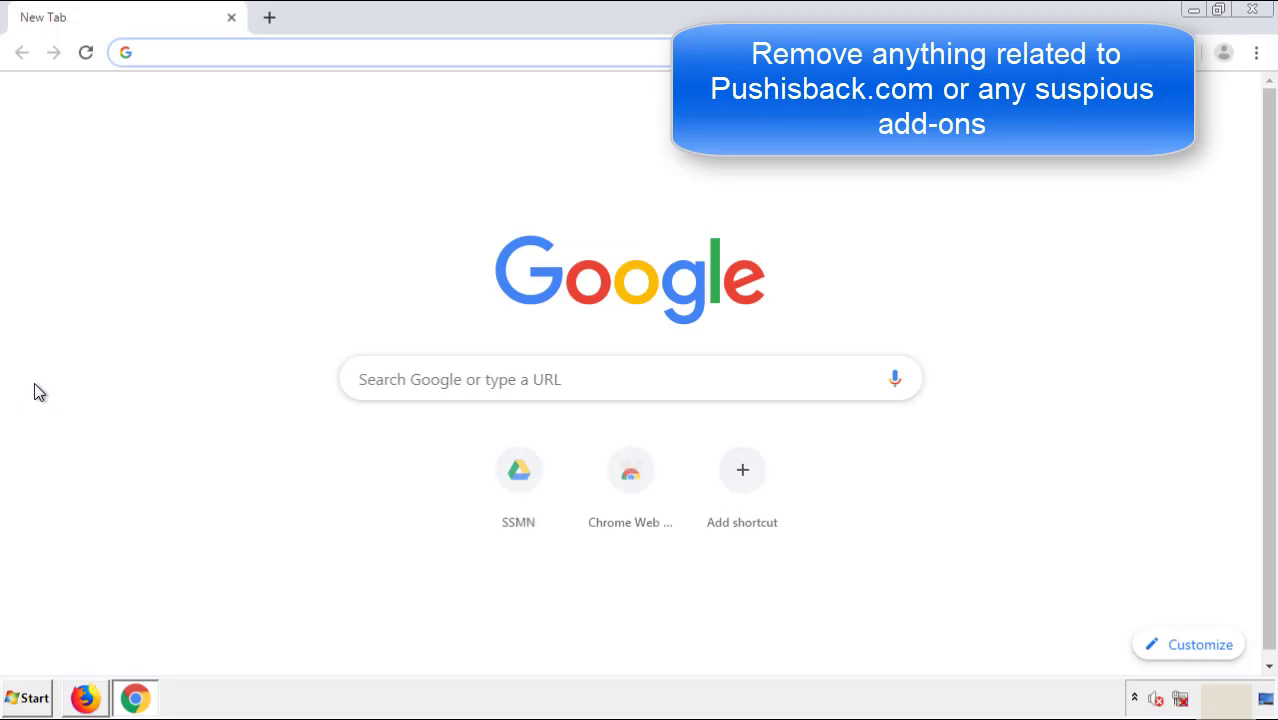
pyautogui.click(1256, 52)
pyautogui.moveTo(1144, 351)
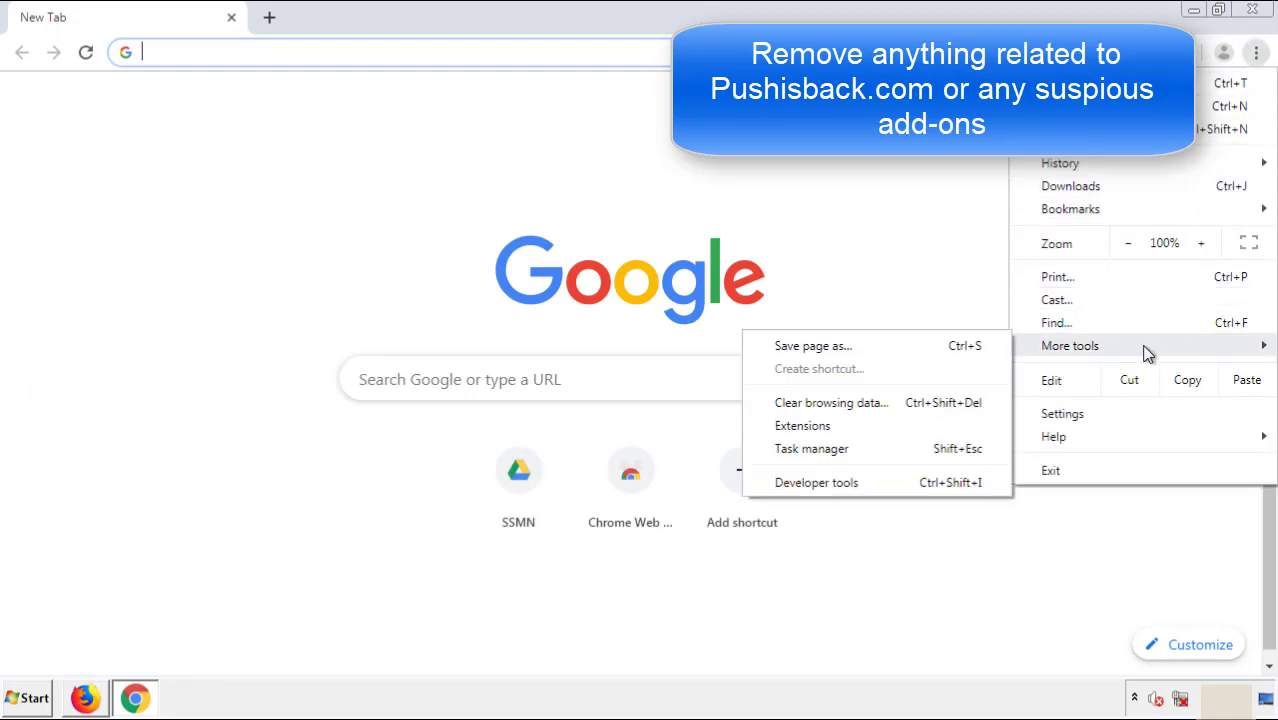
pyautogui.click(826, 424)
# Step: Remove the Search Mine extension, close Chrome, and open the Start menu
pyautogui.scroll(-8, 360, 334)
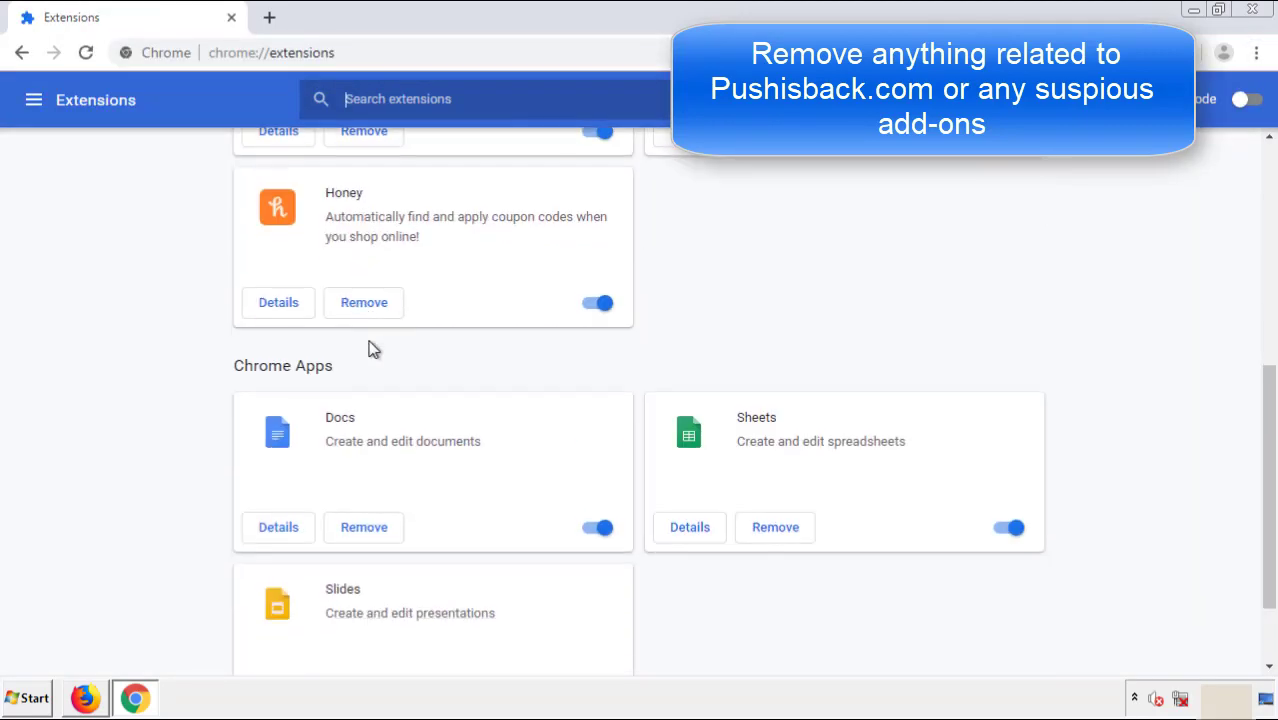
pyautogui.scroll(8, 485, 365)
pyautogui.click(357, 288)
pyautogui.click(716, 170)
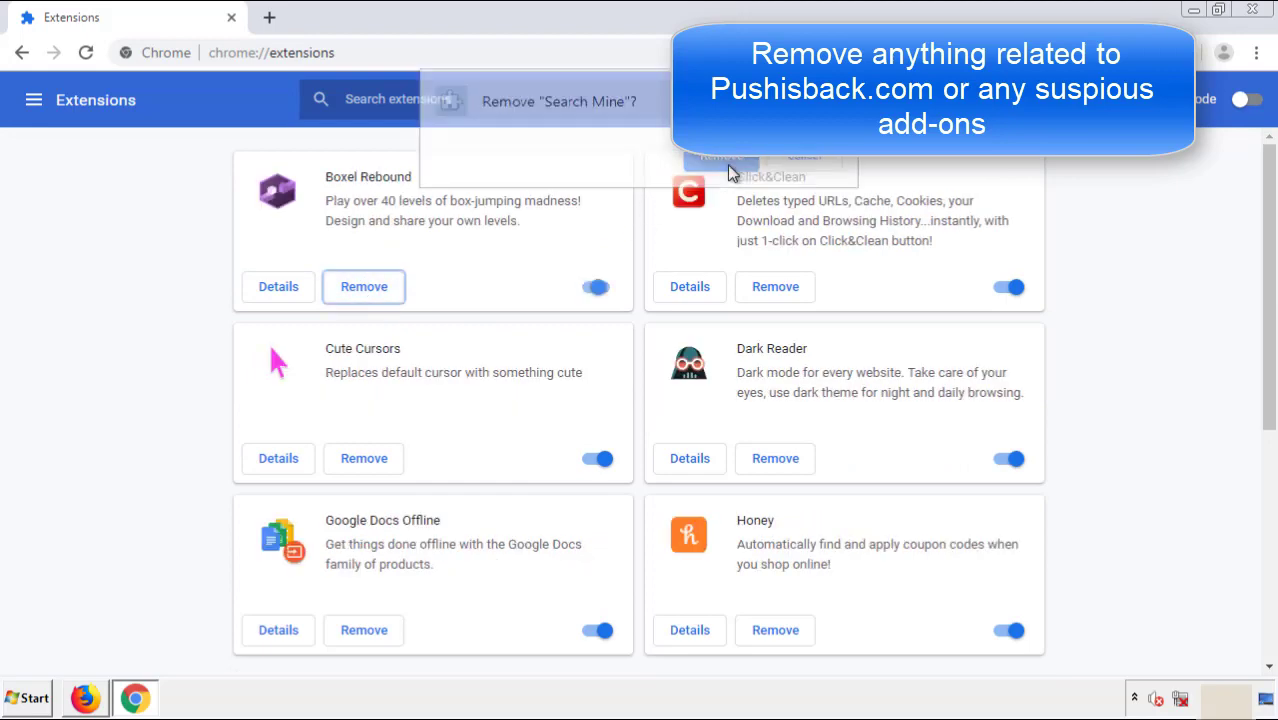
pyautogui.click(1260, 12)
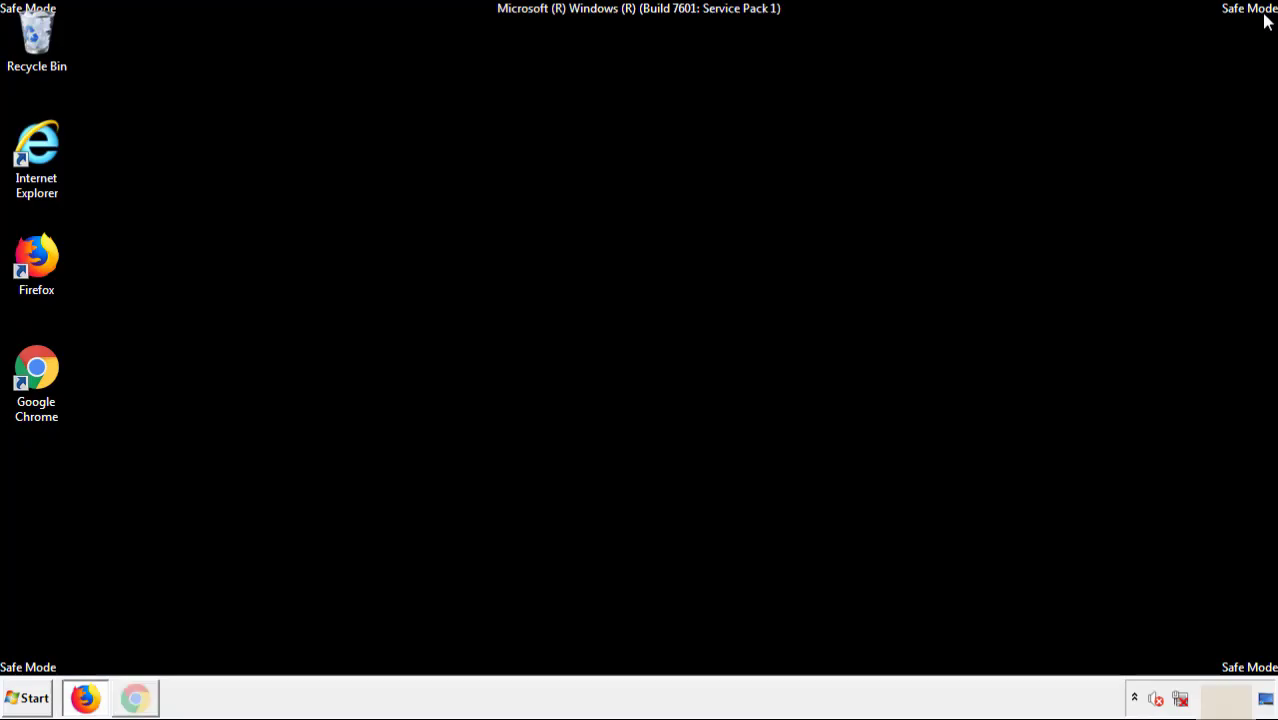
pyautogui.click(33, 700)
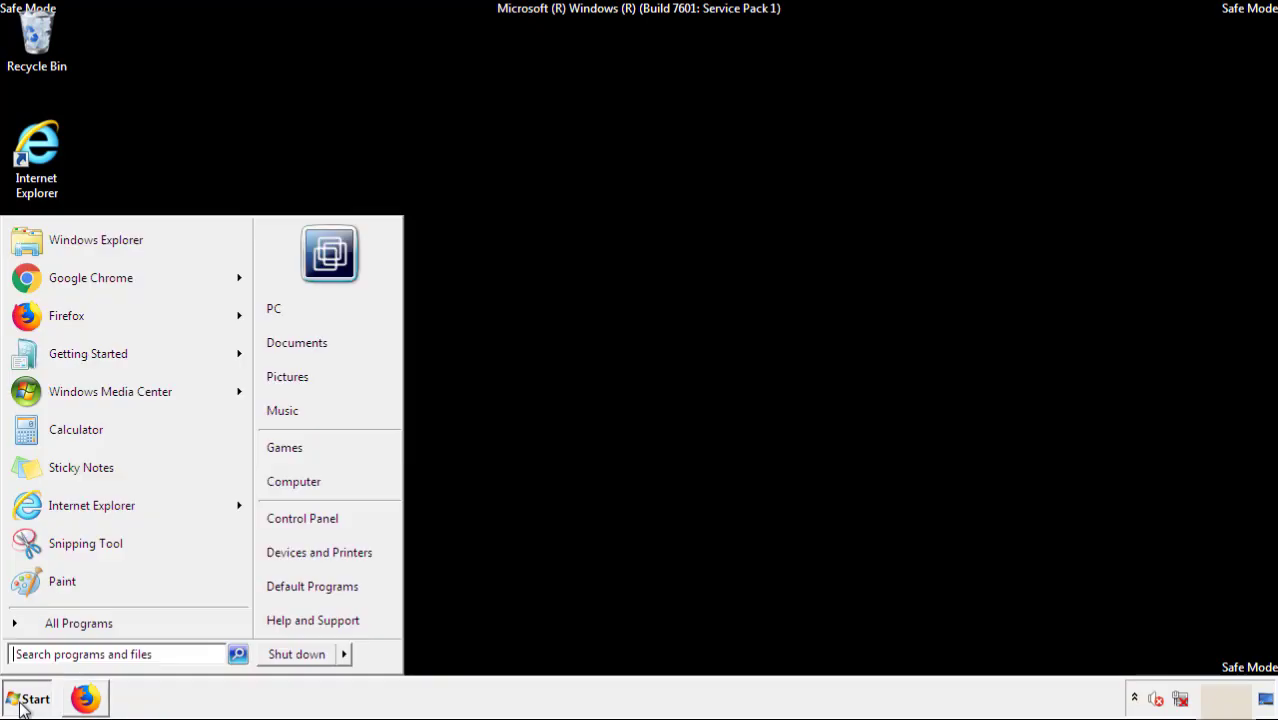